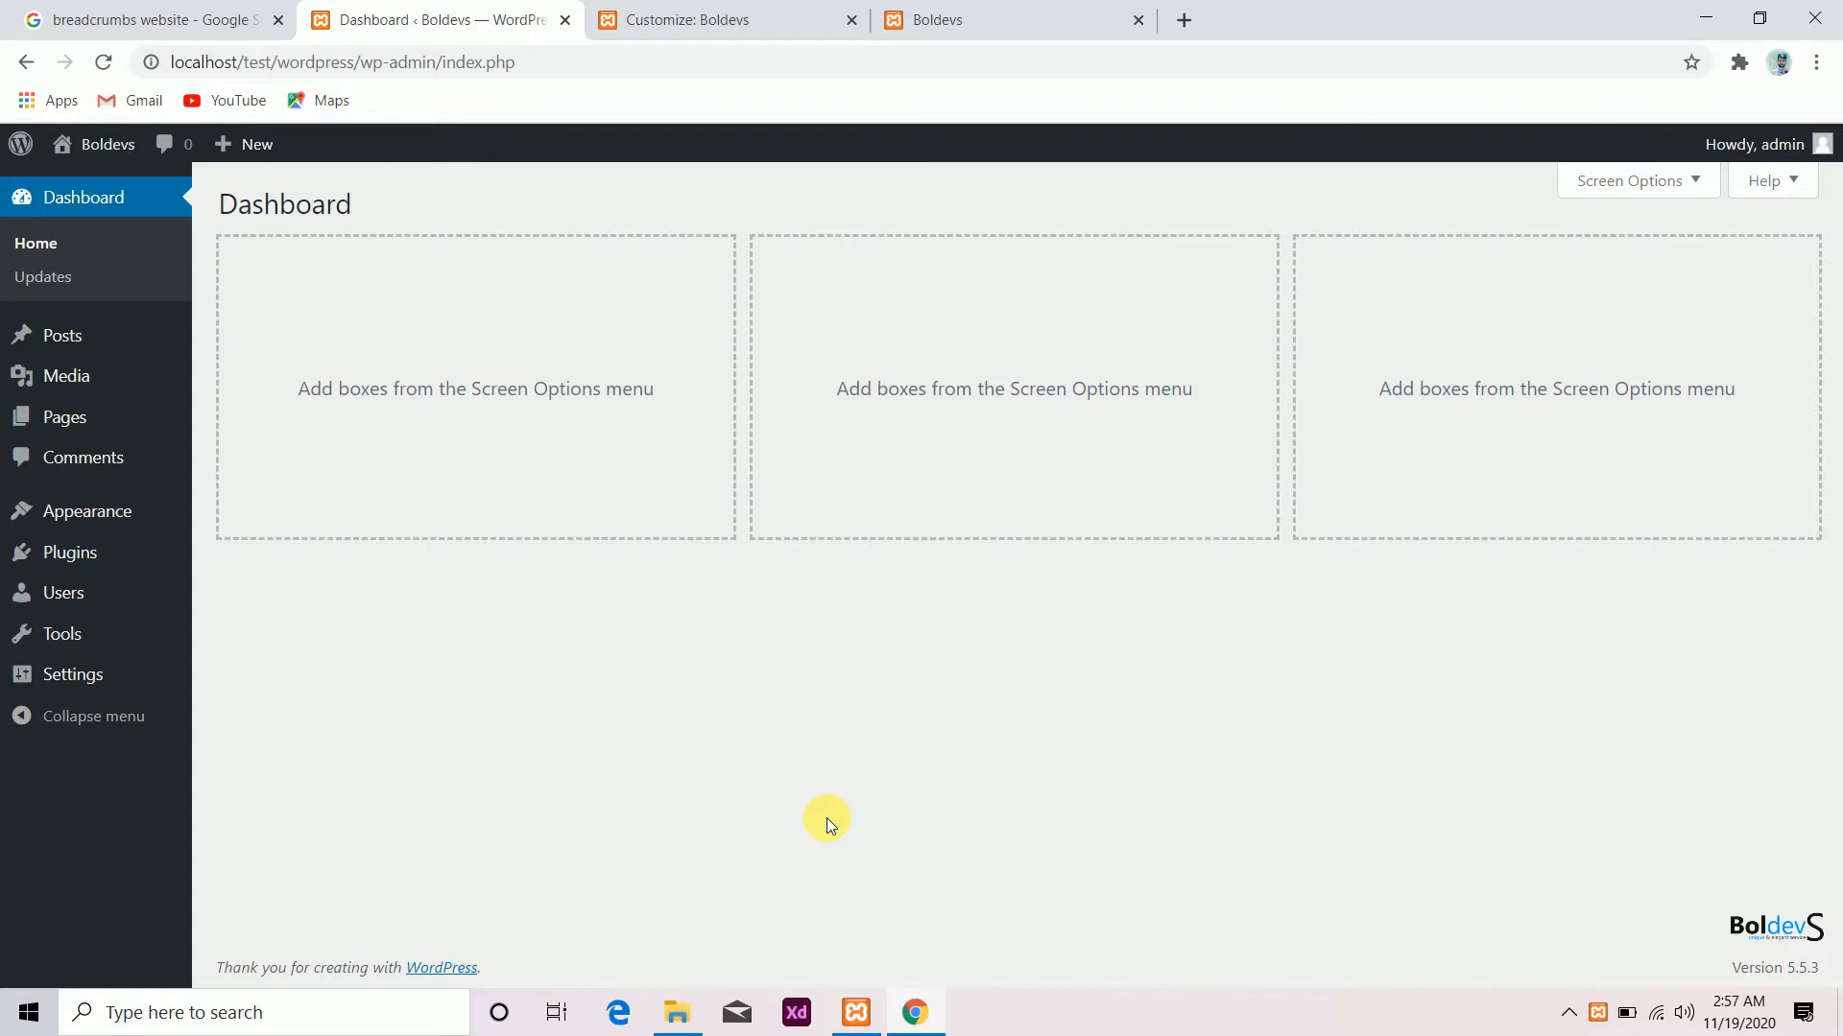
Delete all the Additional CSS code in the theme customizer and publish the change
key(ctrl+Tab)
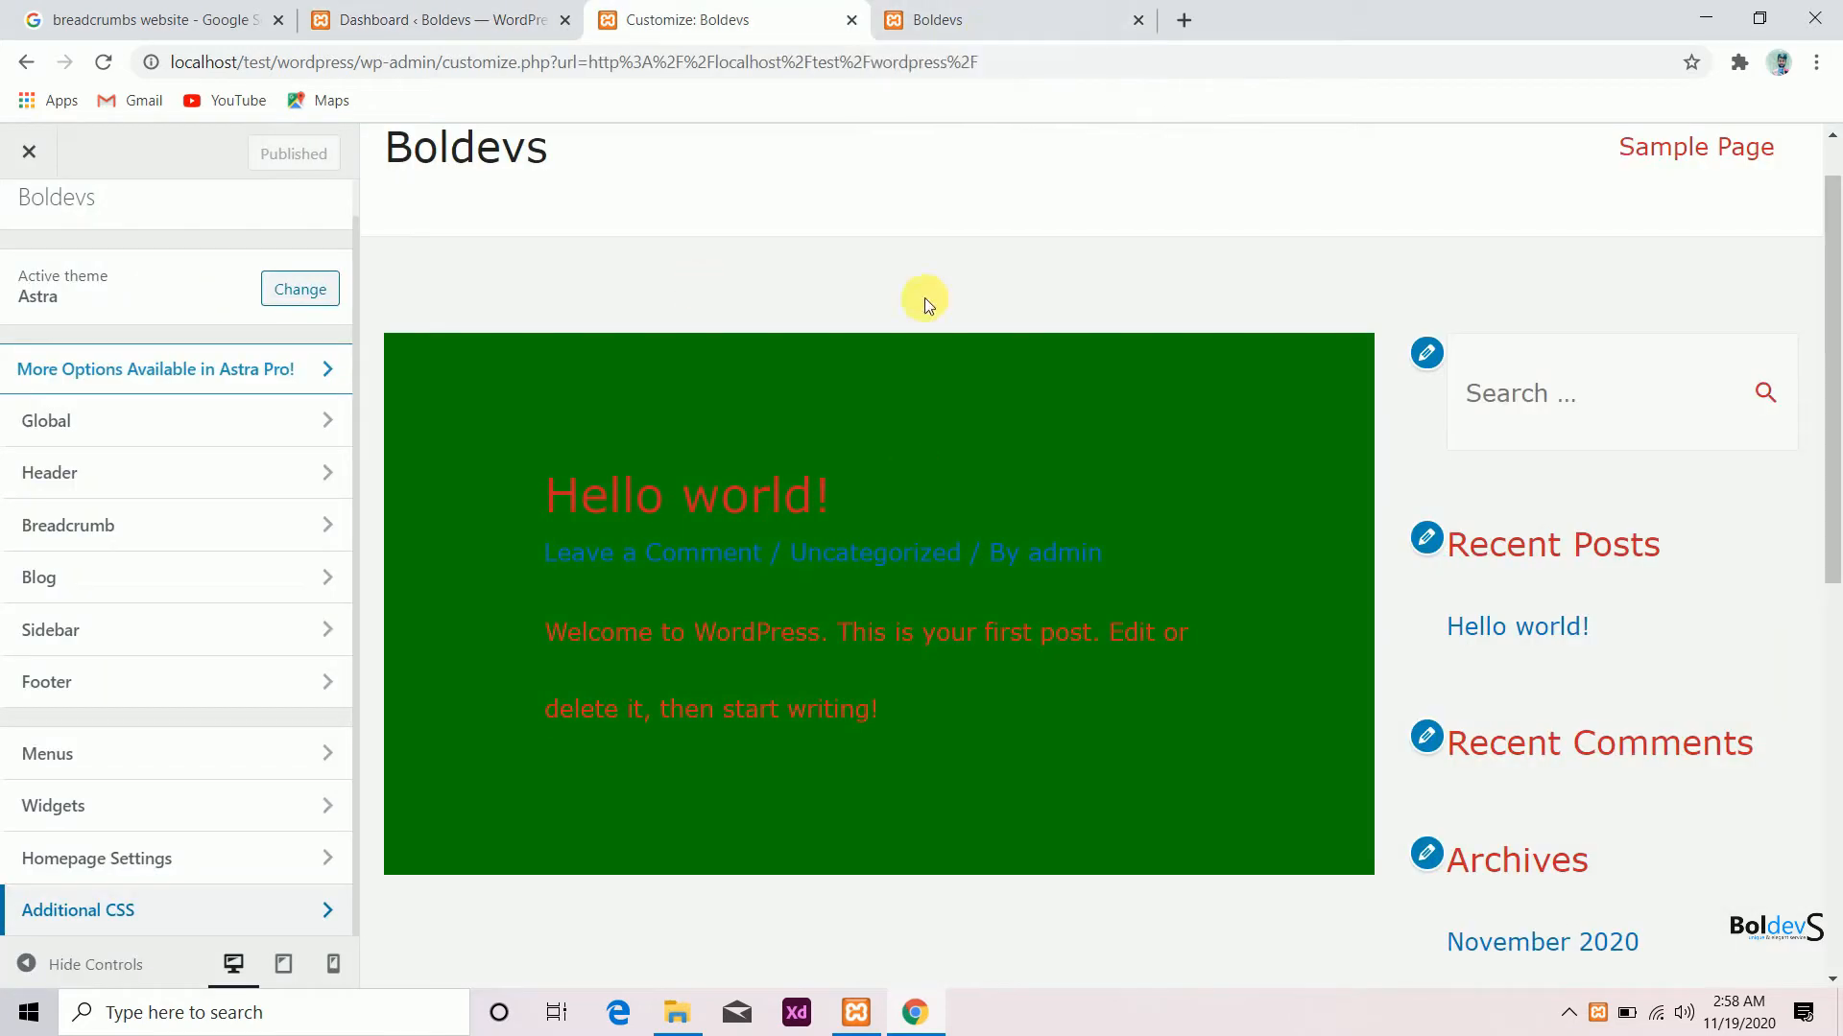
click(152, 904)
click(161, 792)
key(ctrl+a)
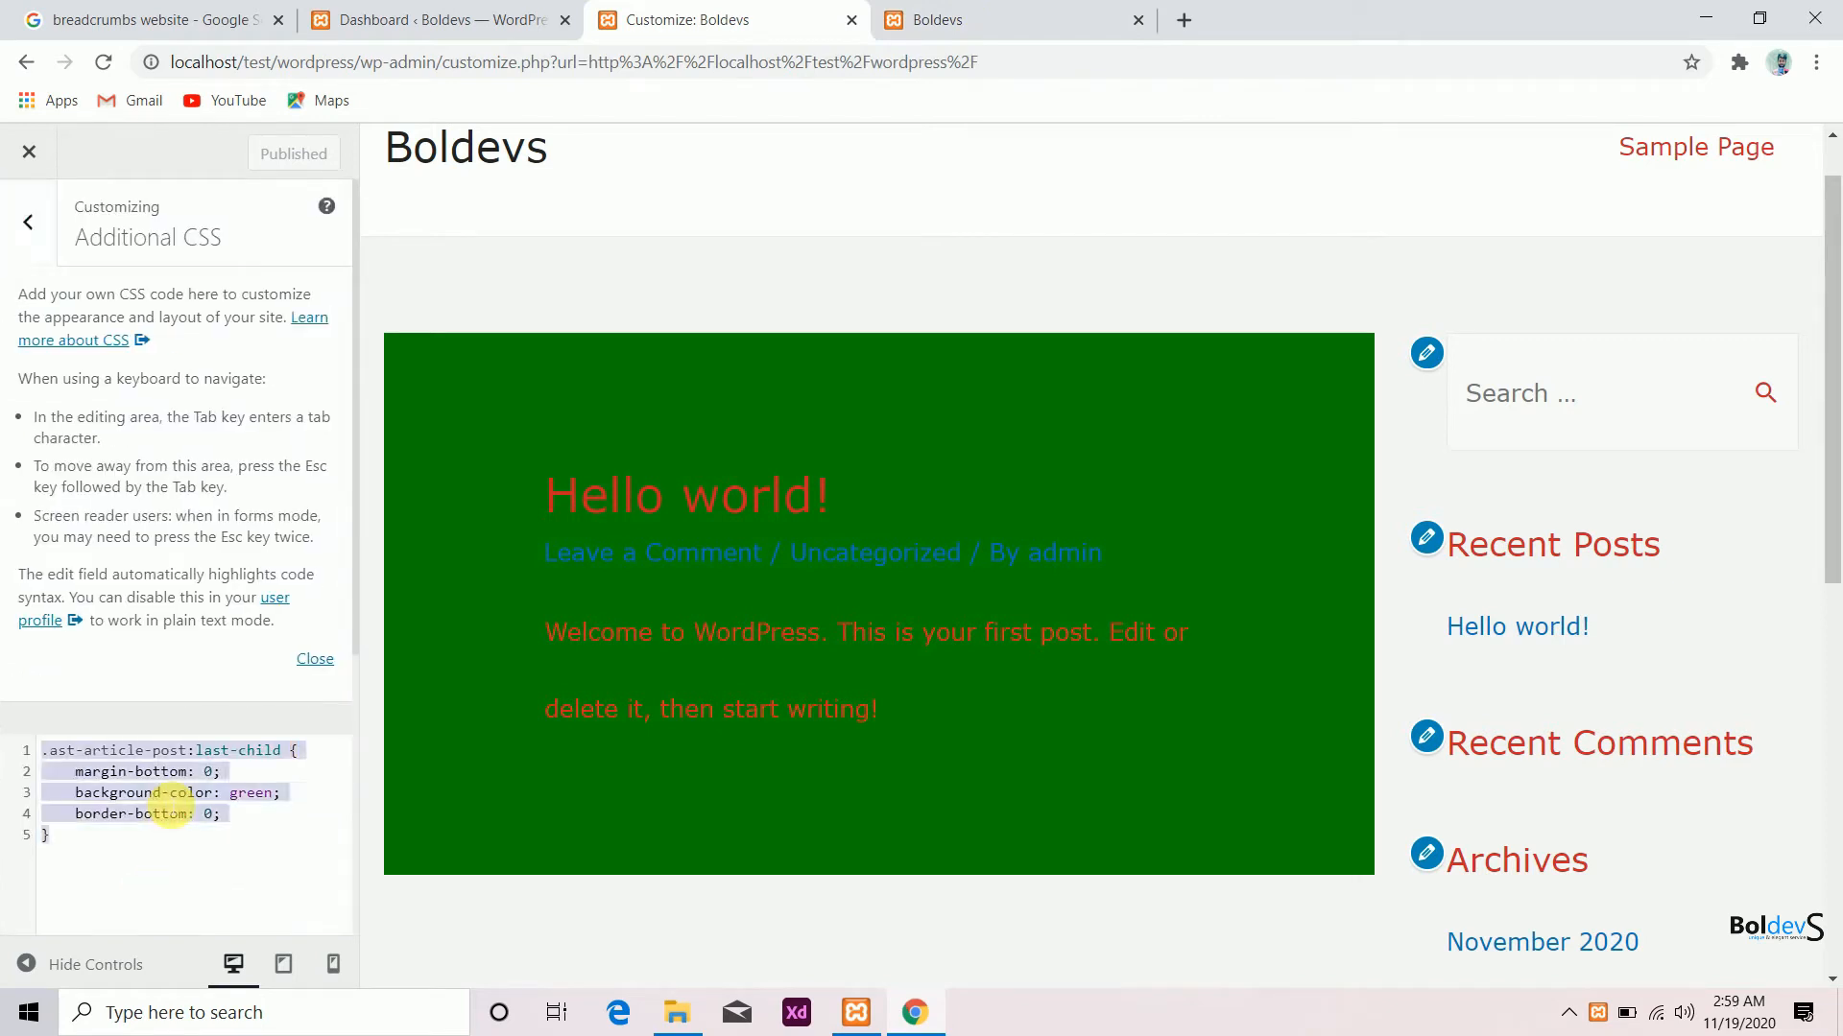
key(BackSpace)
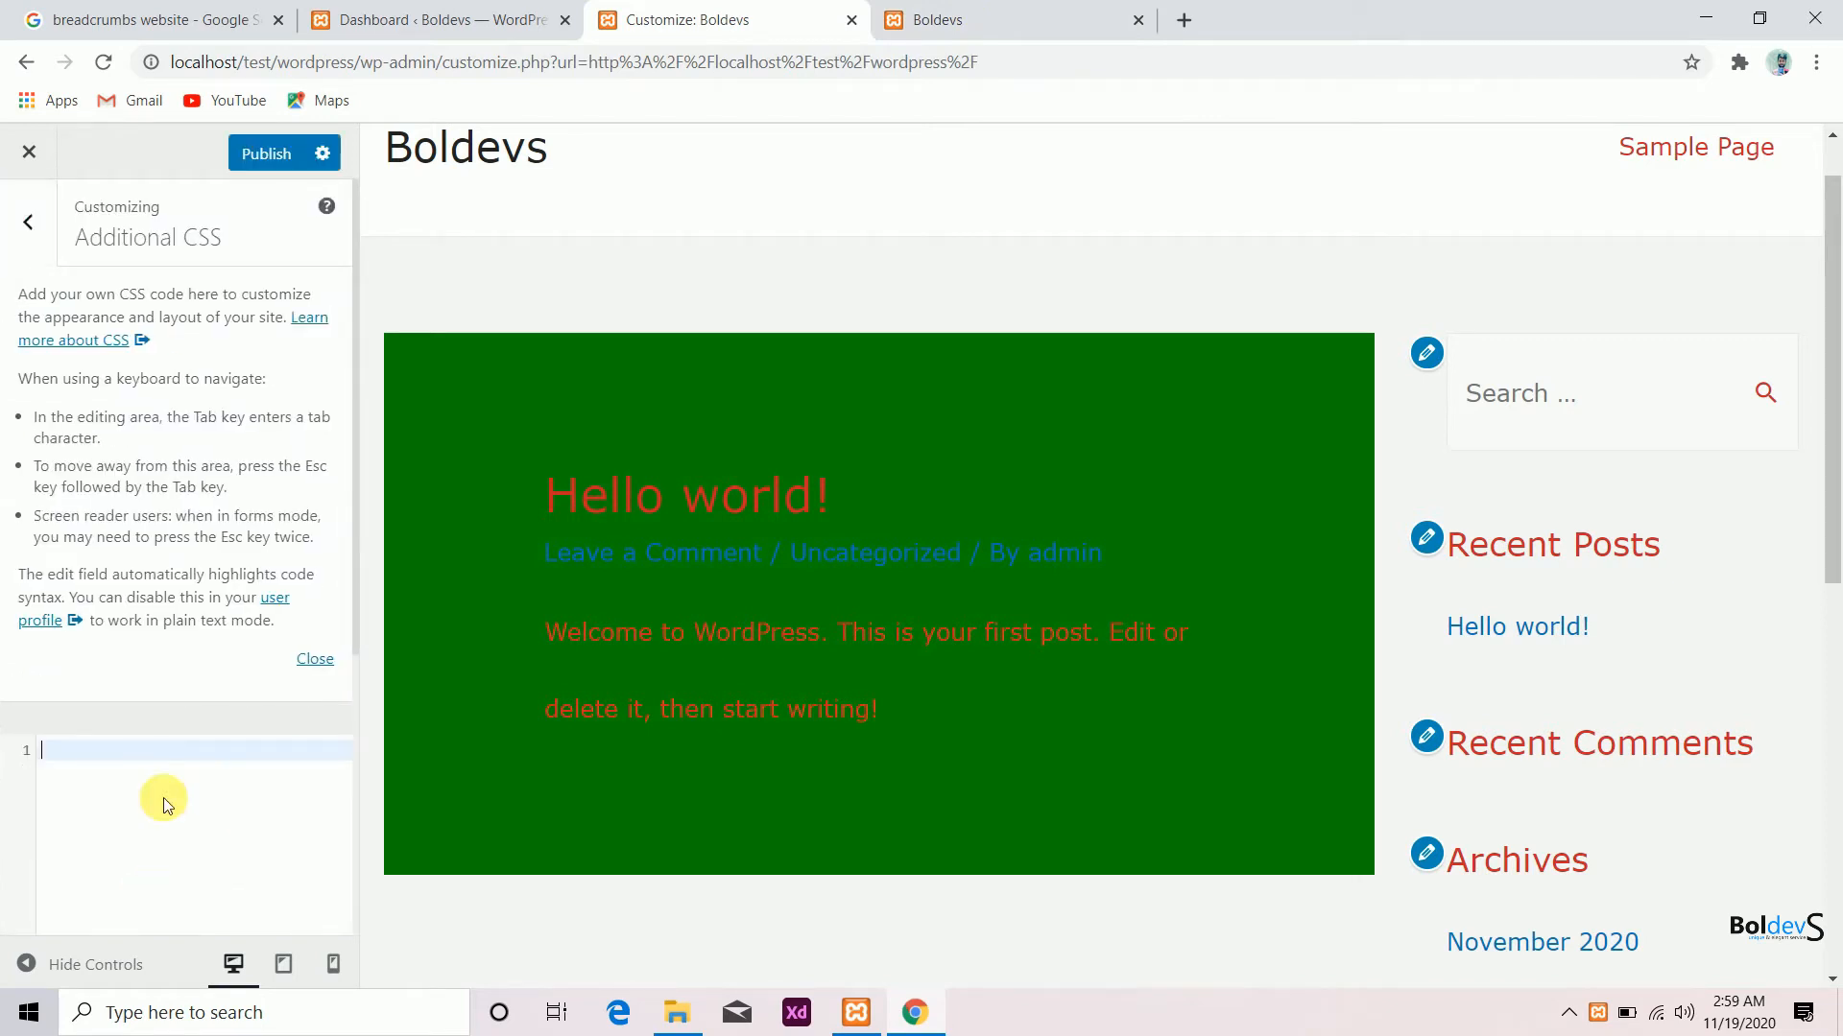
click(269, 161)
Reload the live Boldevs site and check how the Hello world! post is styled
click(936, 20)
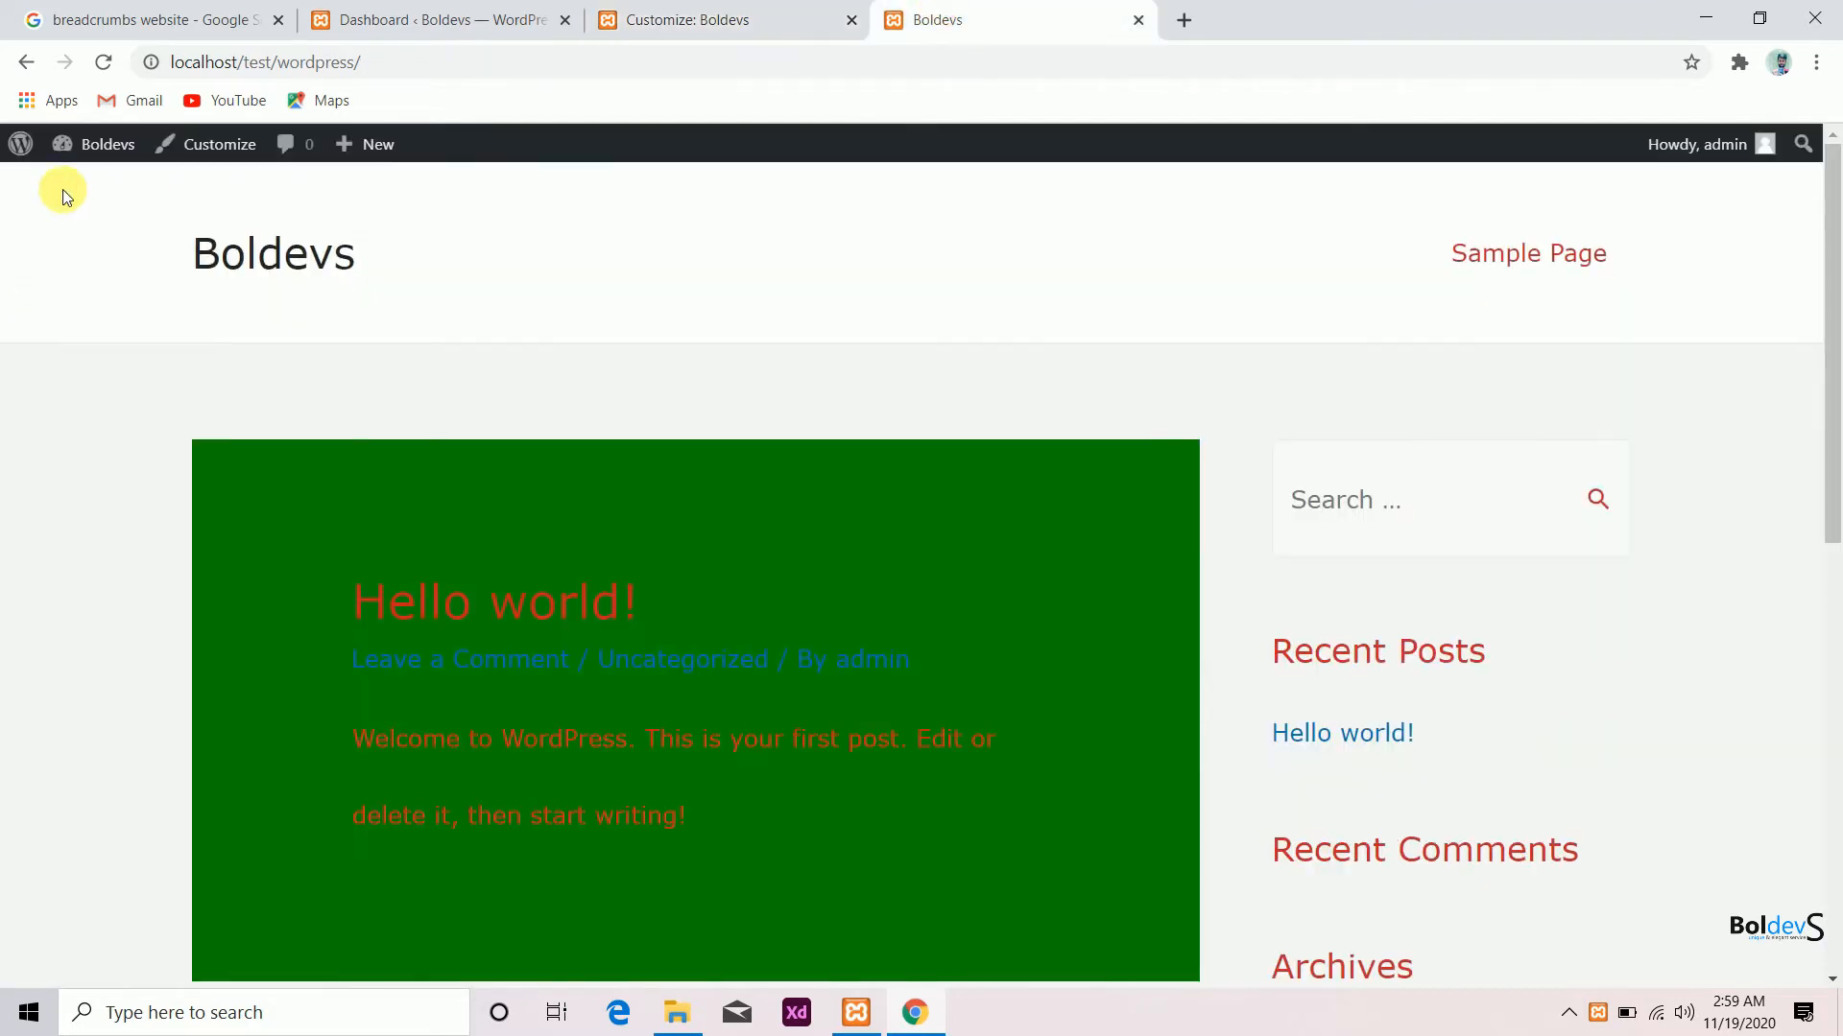
click(104, 61)
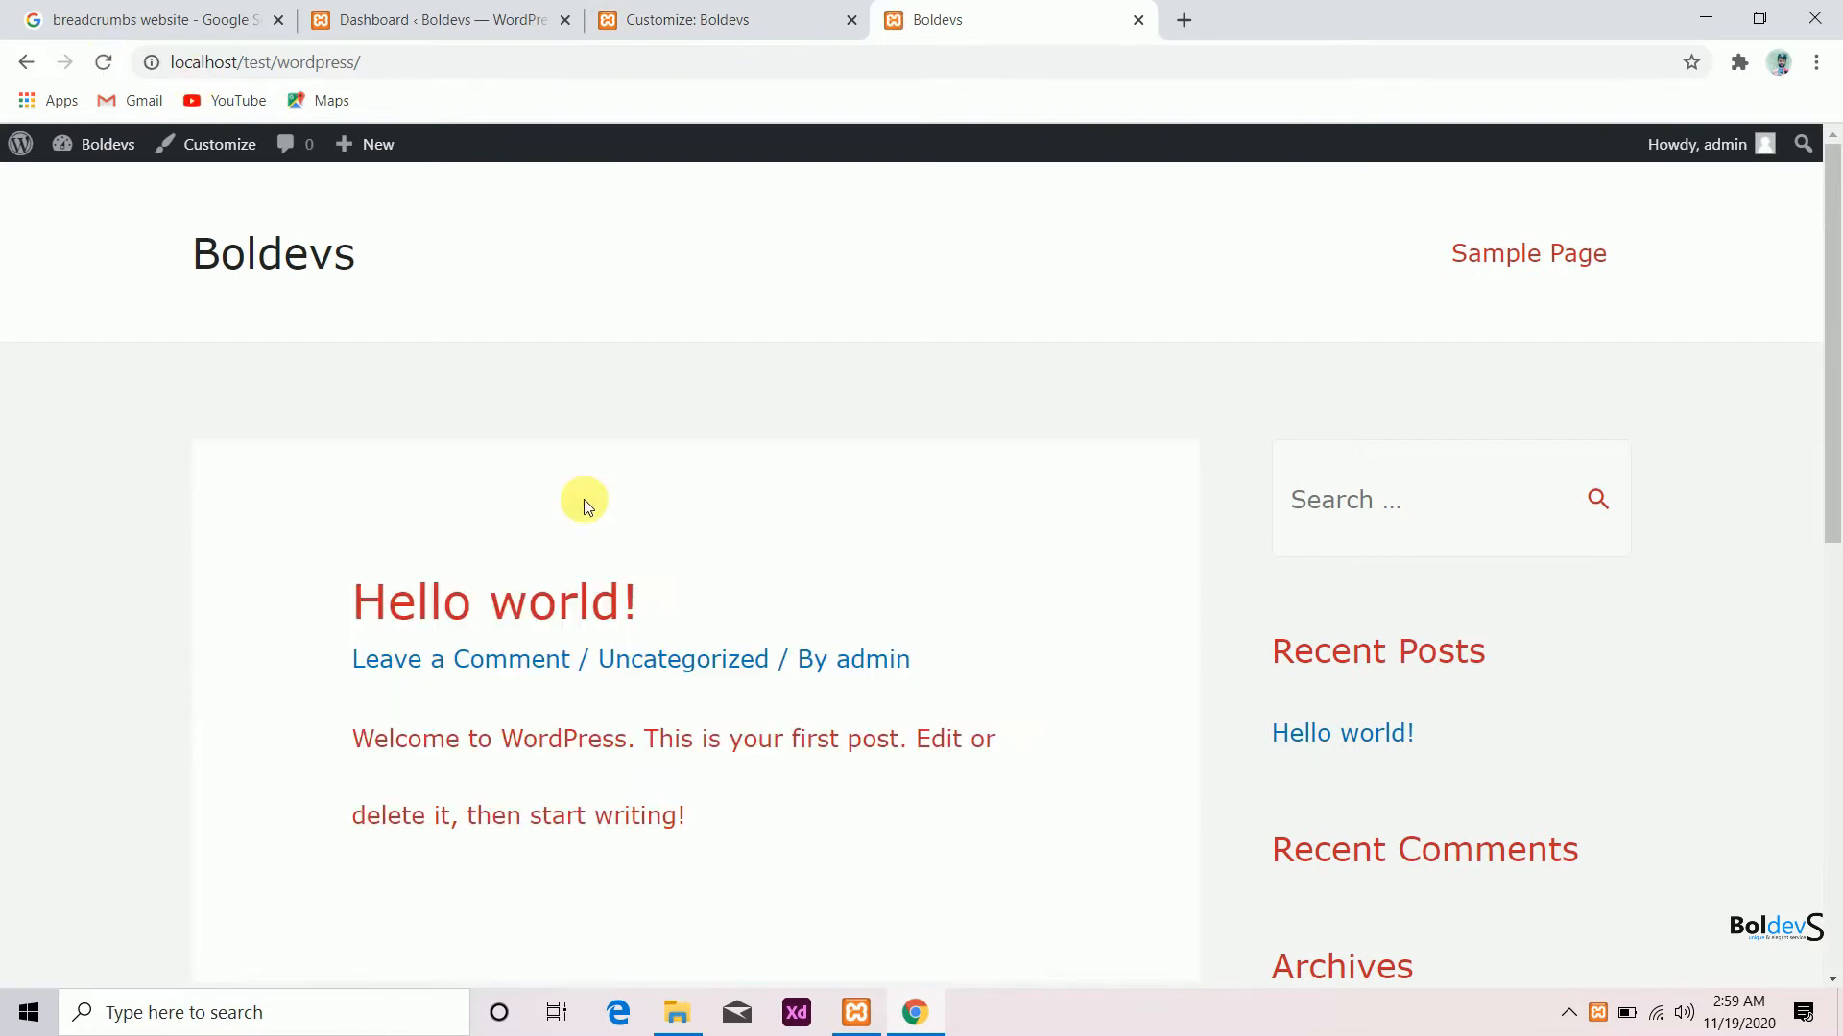
scroll(585, 519, down, 4)
scroll(587, 534, up, 2)
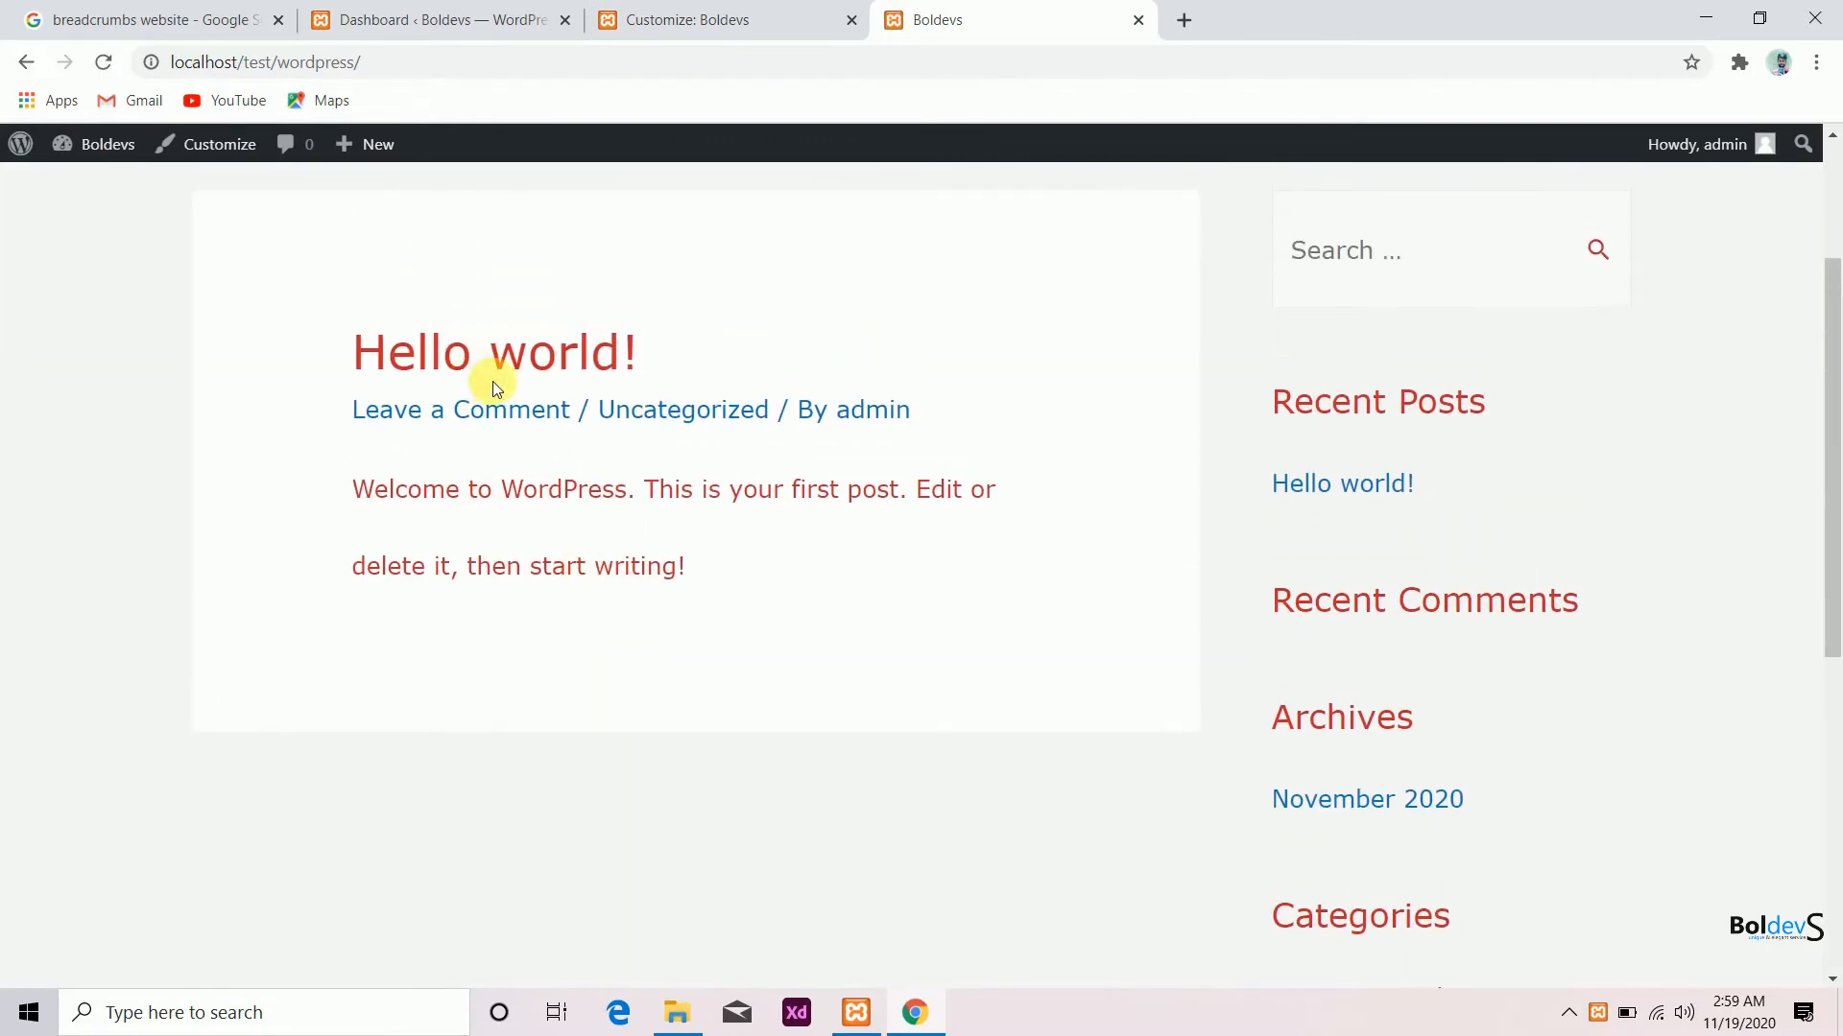
Open the Astra theme's options from the WordPress dashboard and install the starter template importer plugin
click(724, 8)
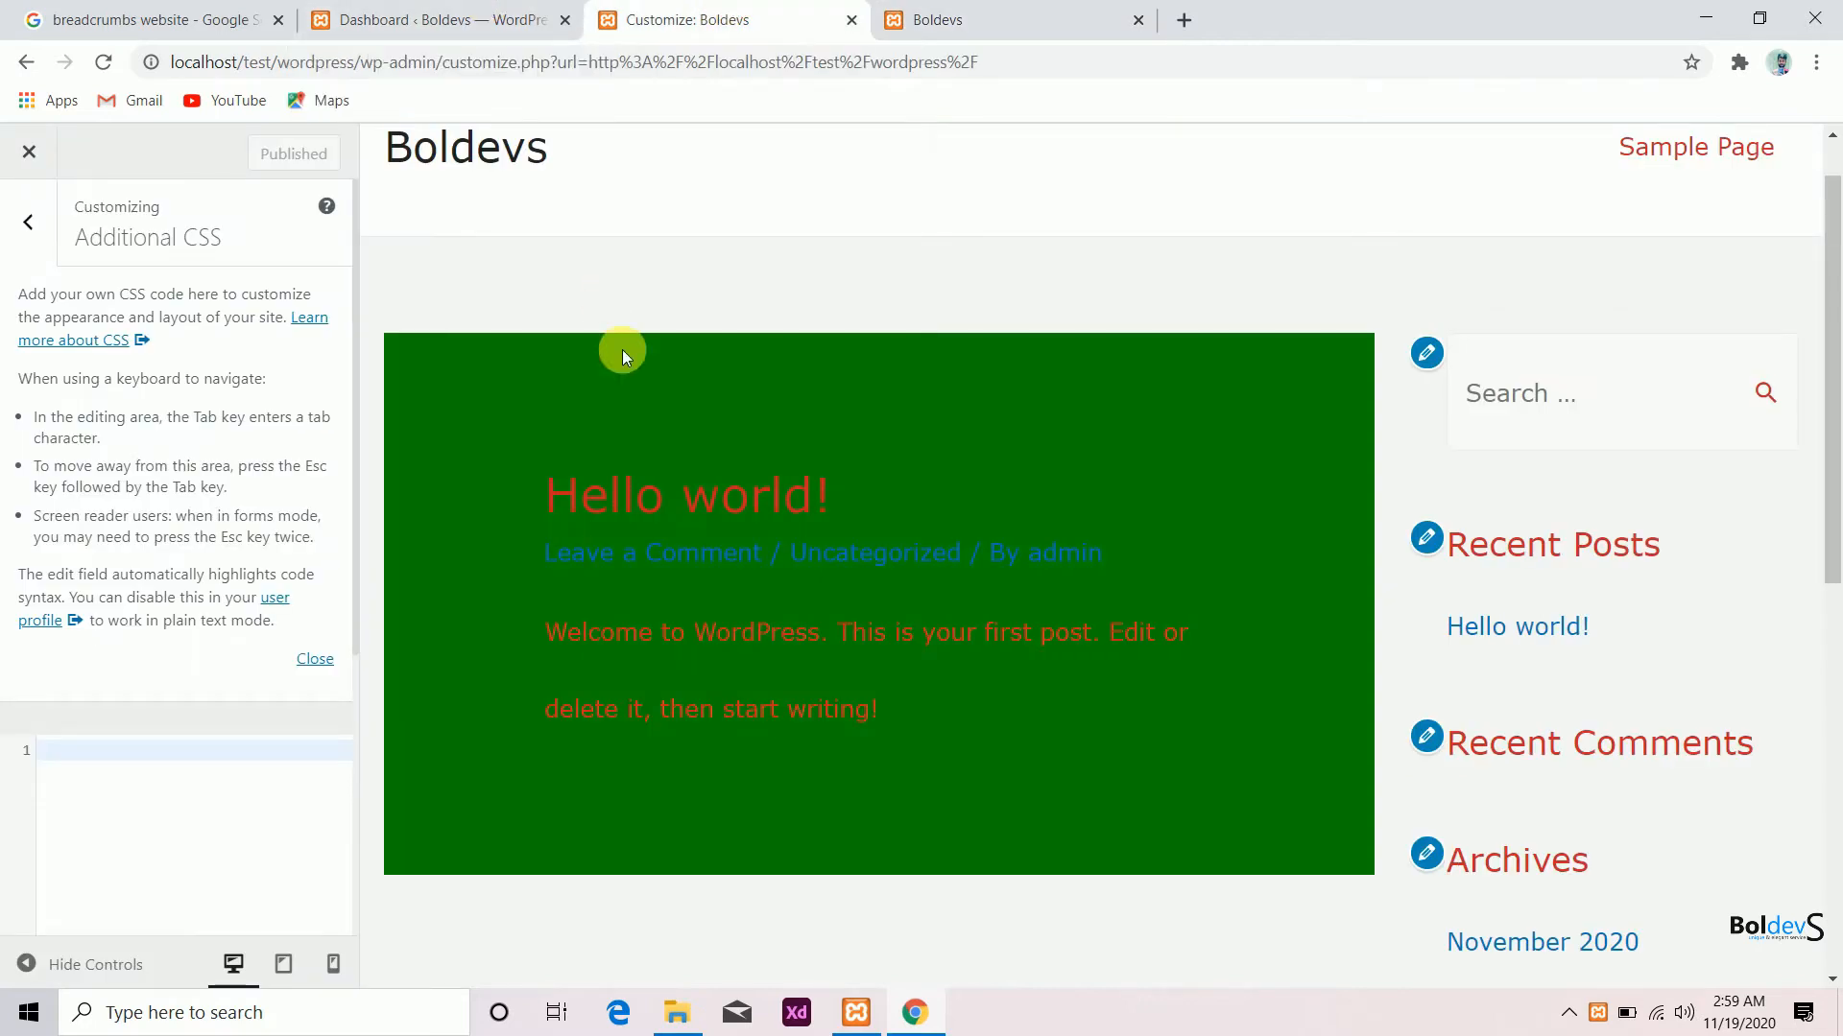
click(458, 23)
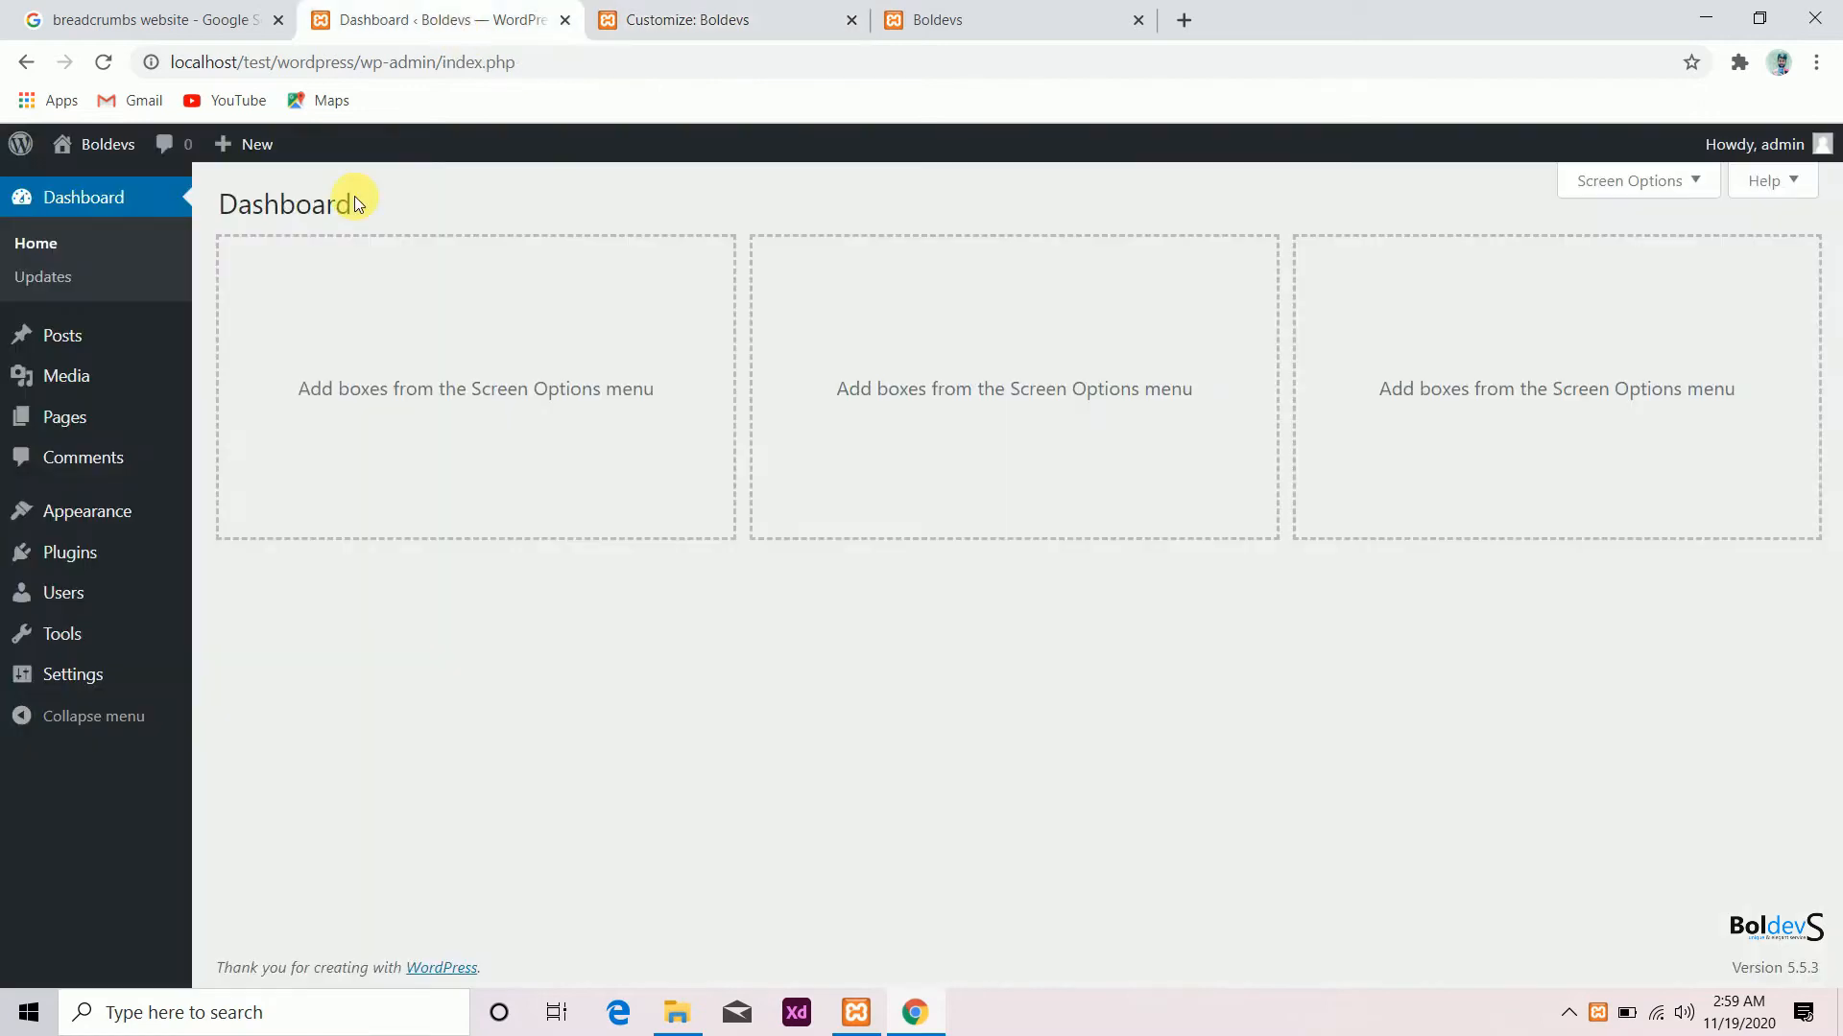
click(88, 518)
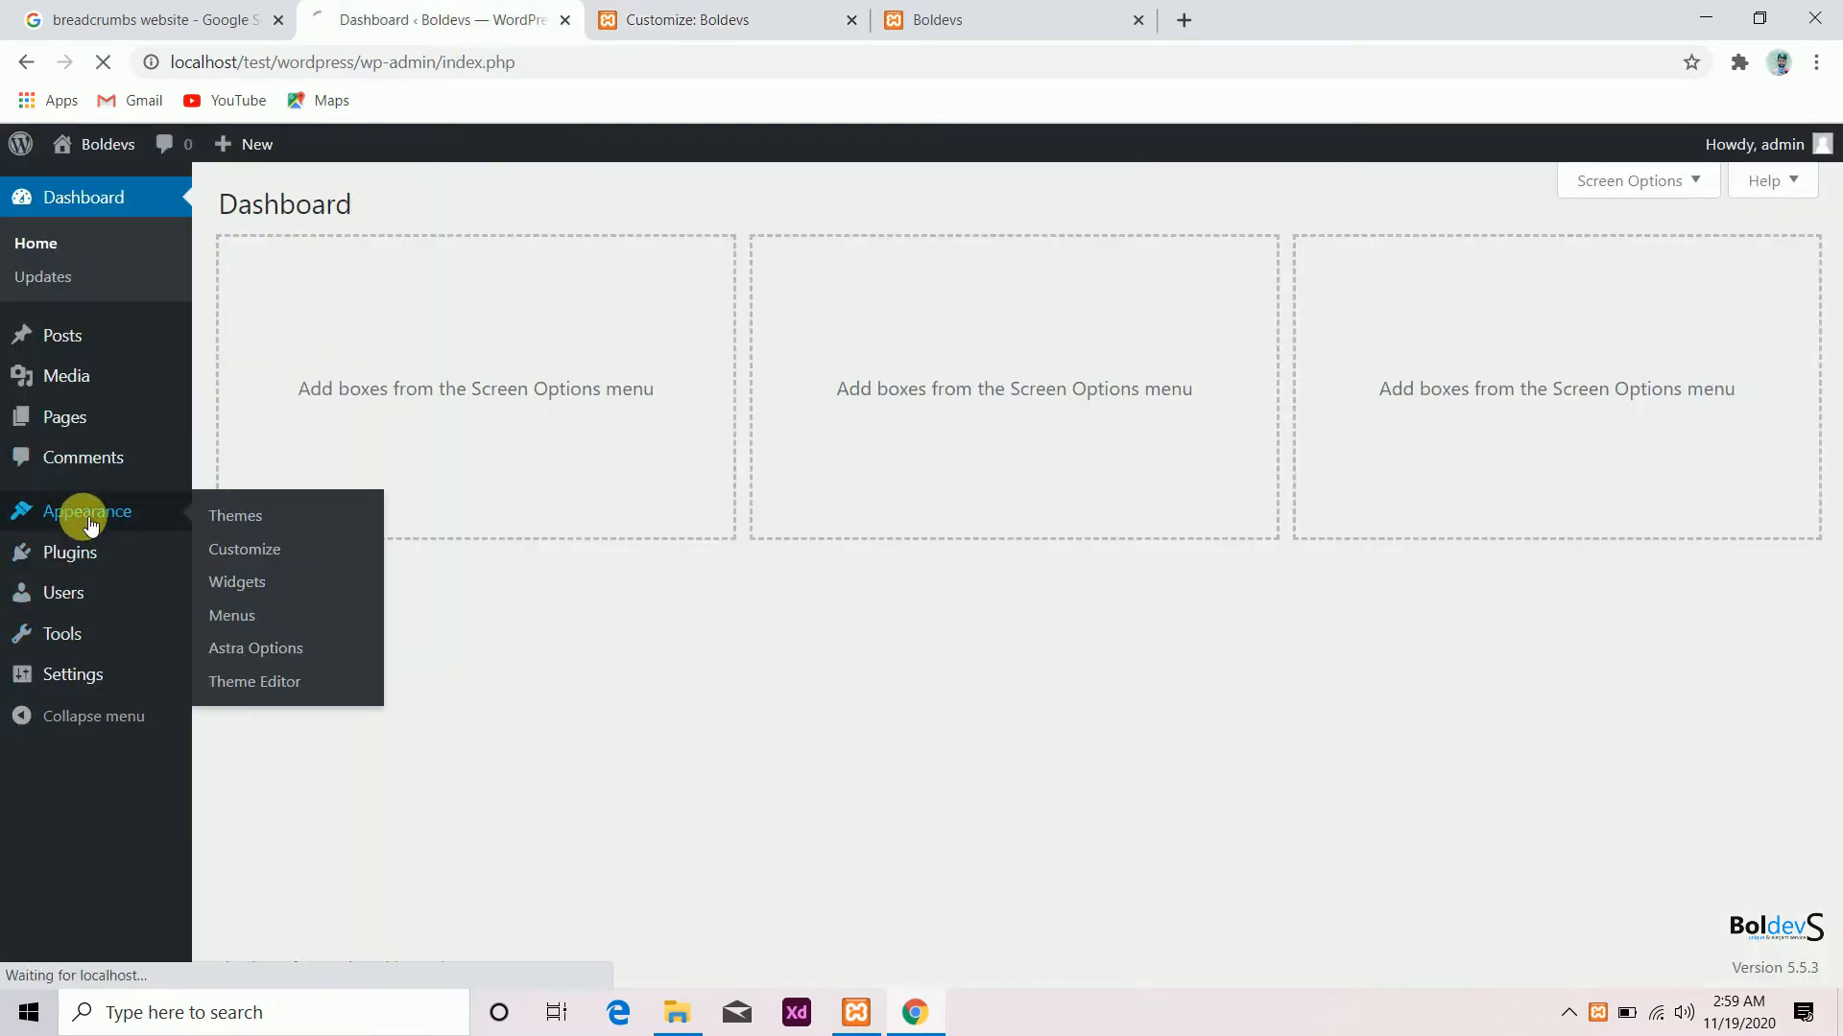
click(242, 529)
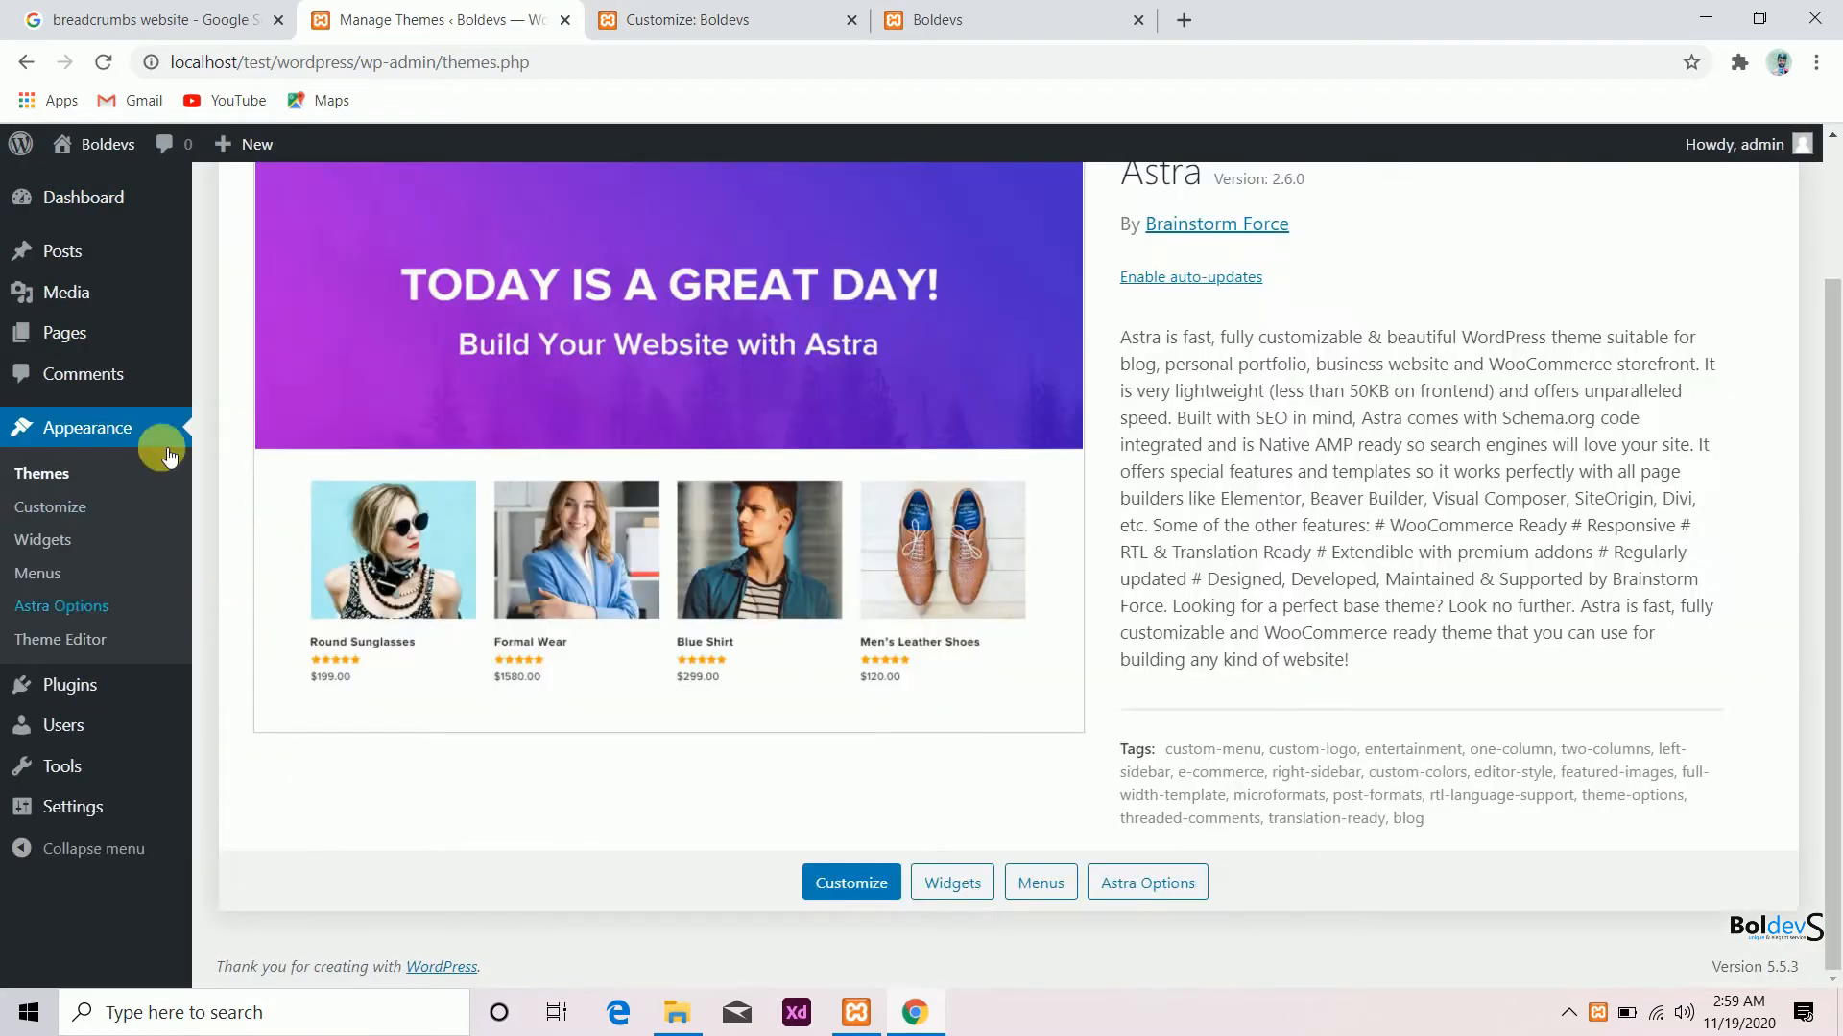
click(1126, 884)
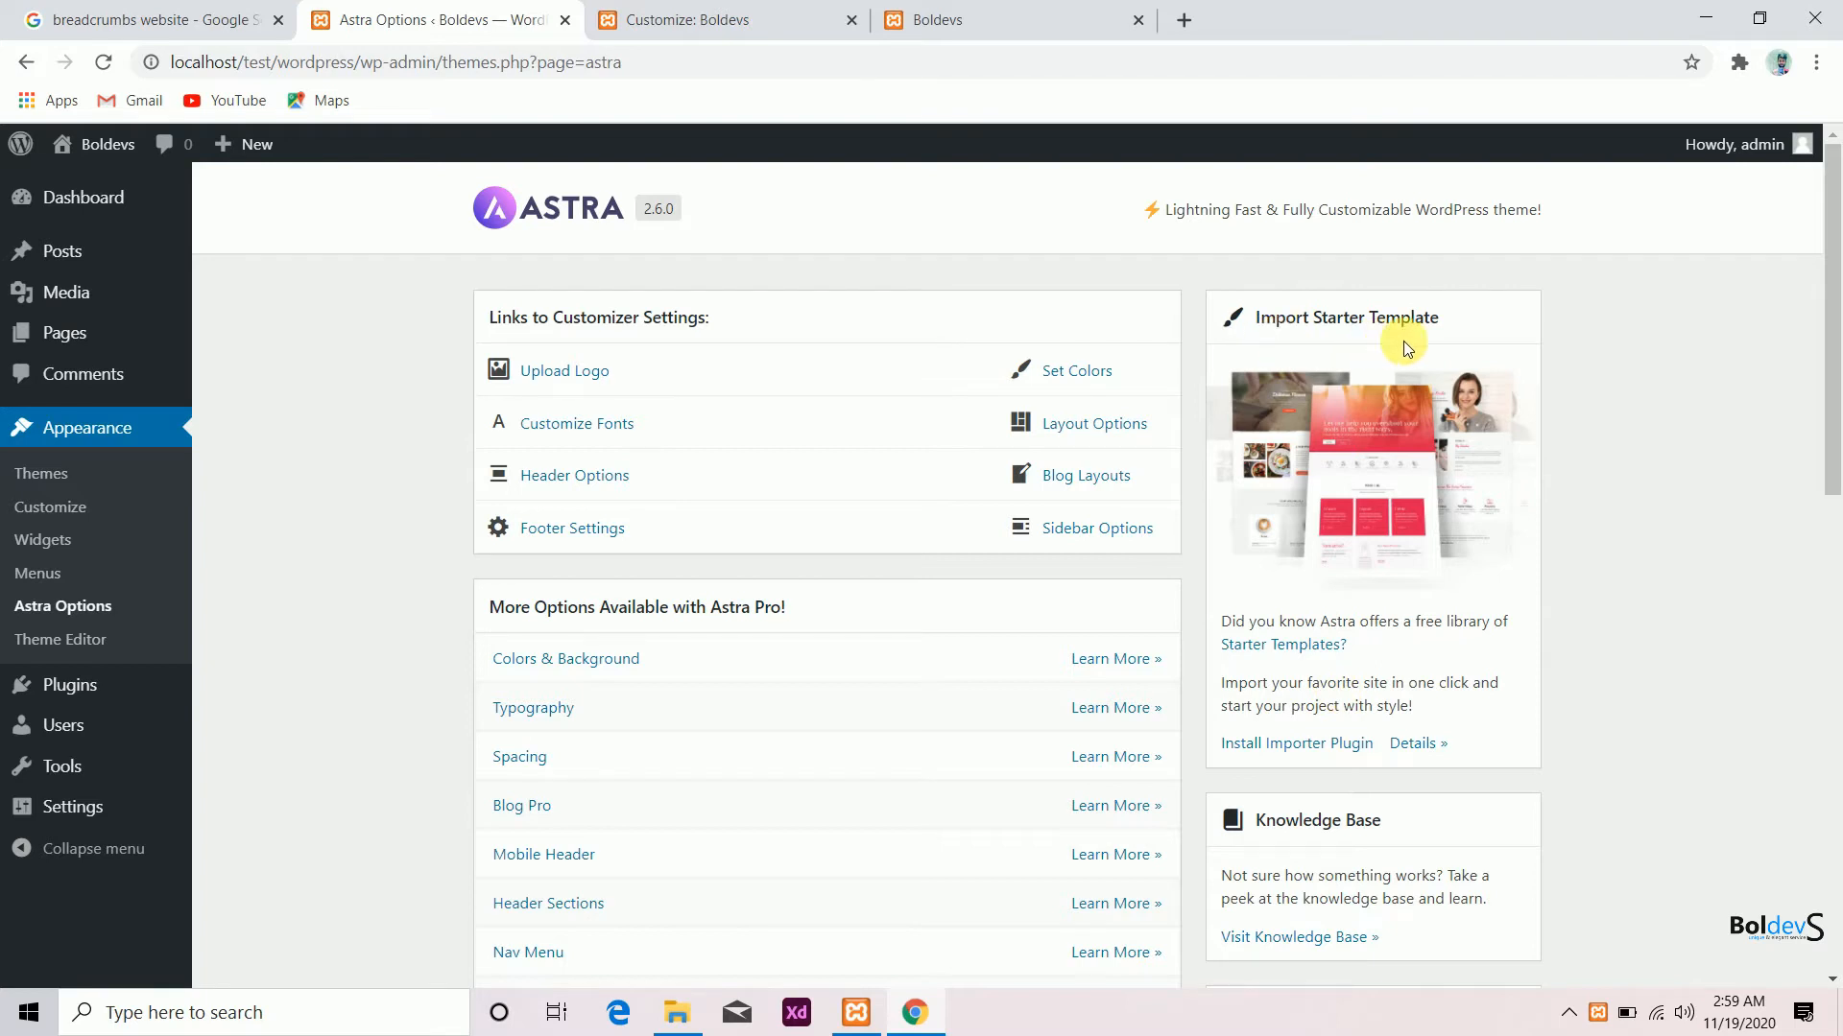
click(1294, 758)
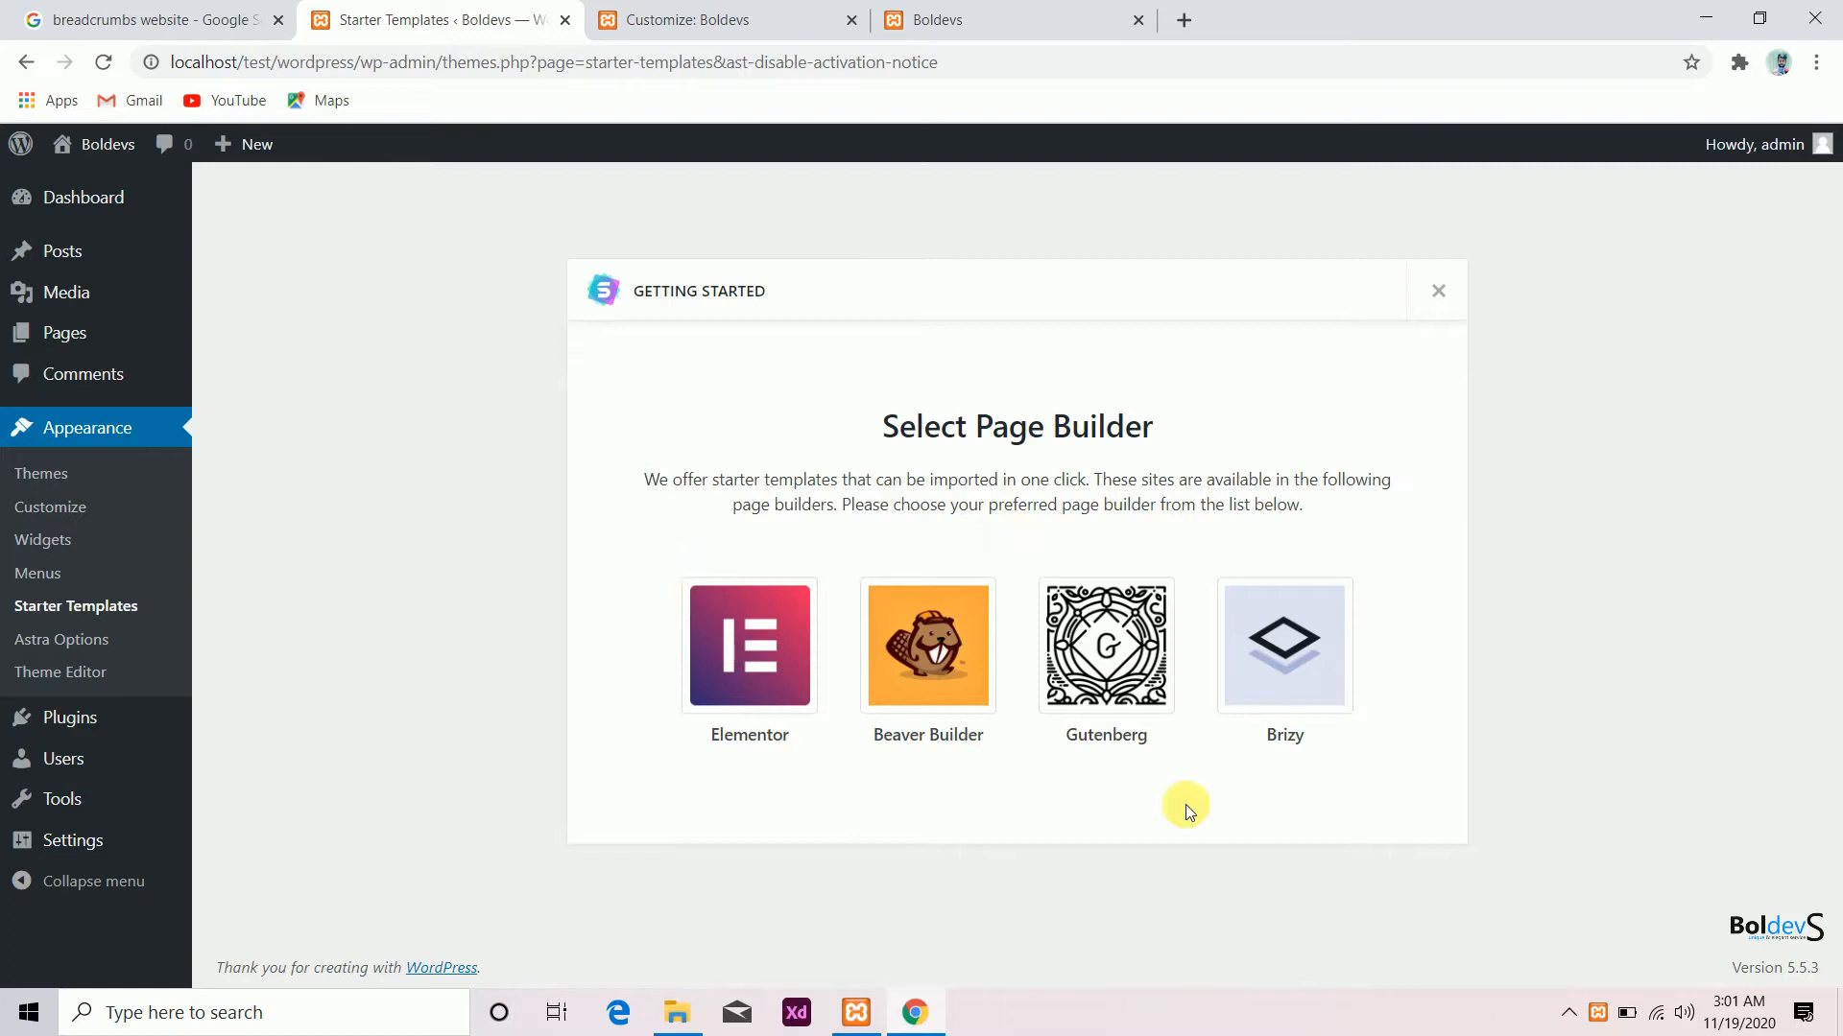
Choose Elementor as the page builder and browse the available starter templates
click(782, 640)
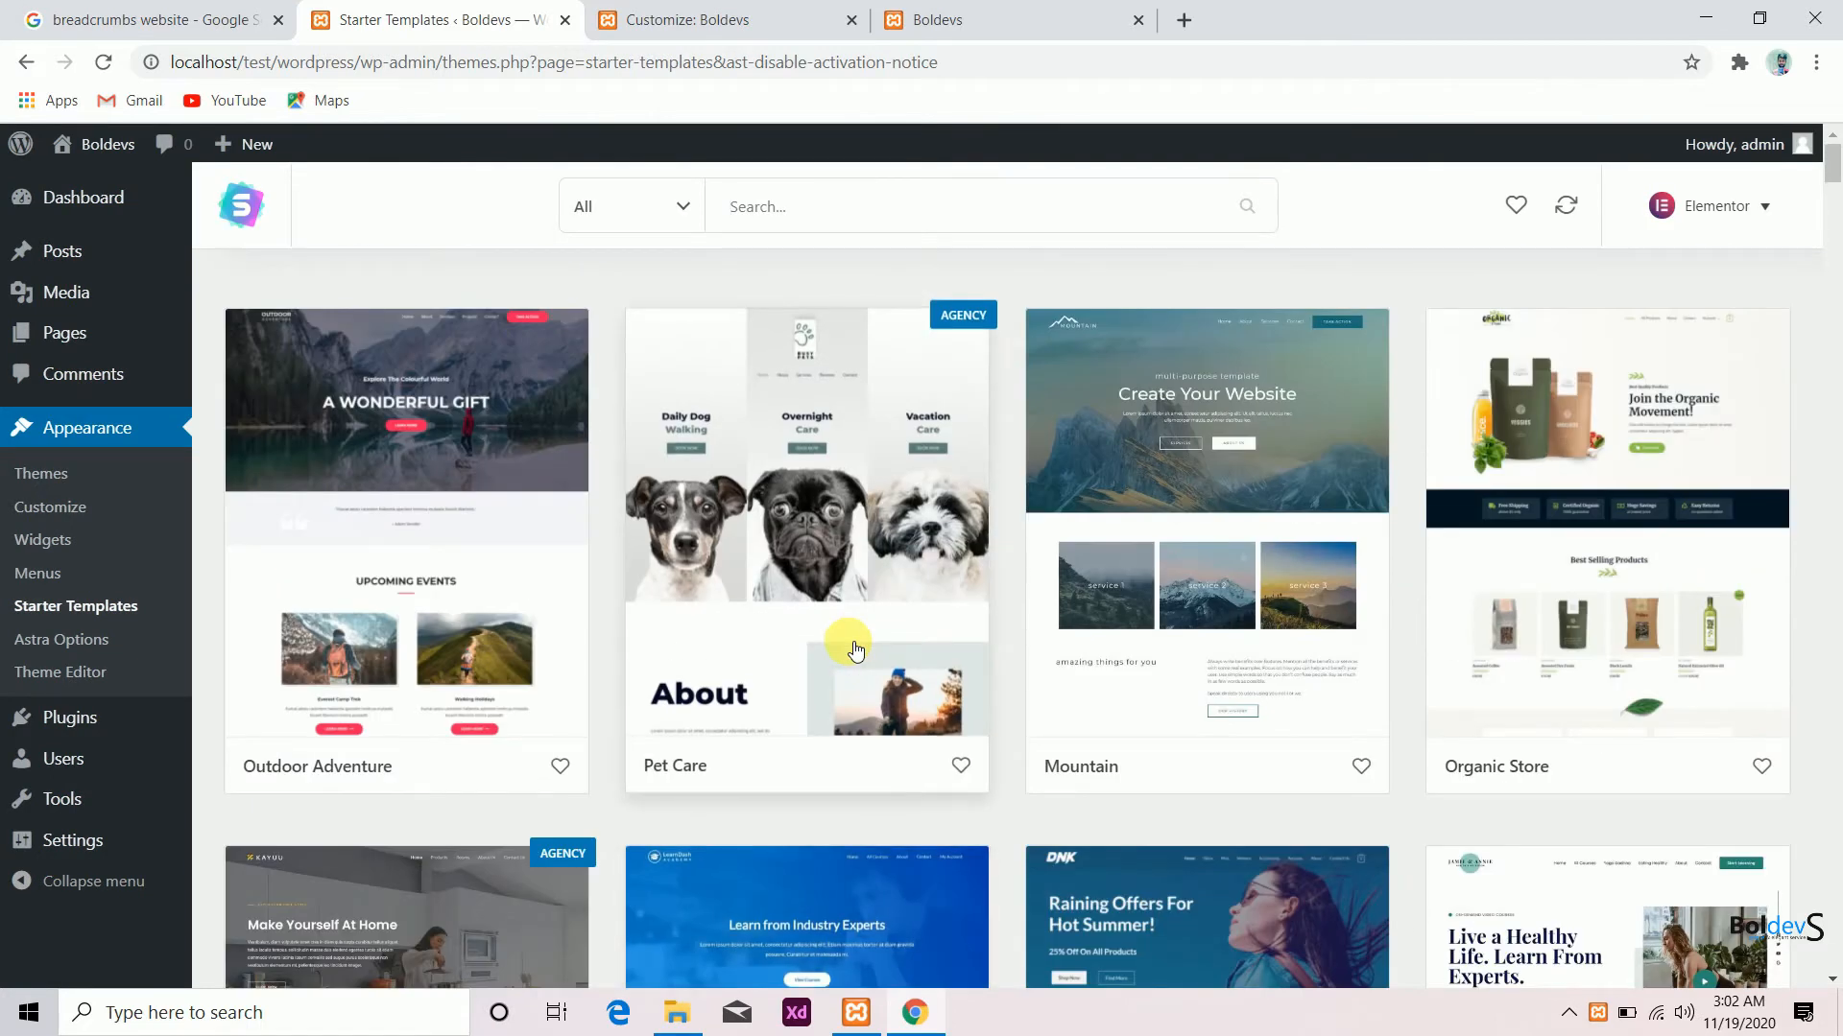
scroll(1104, 691, down, 8)
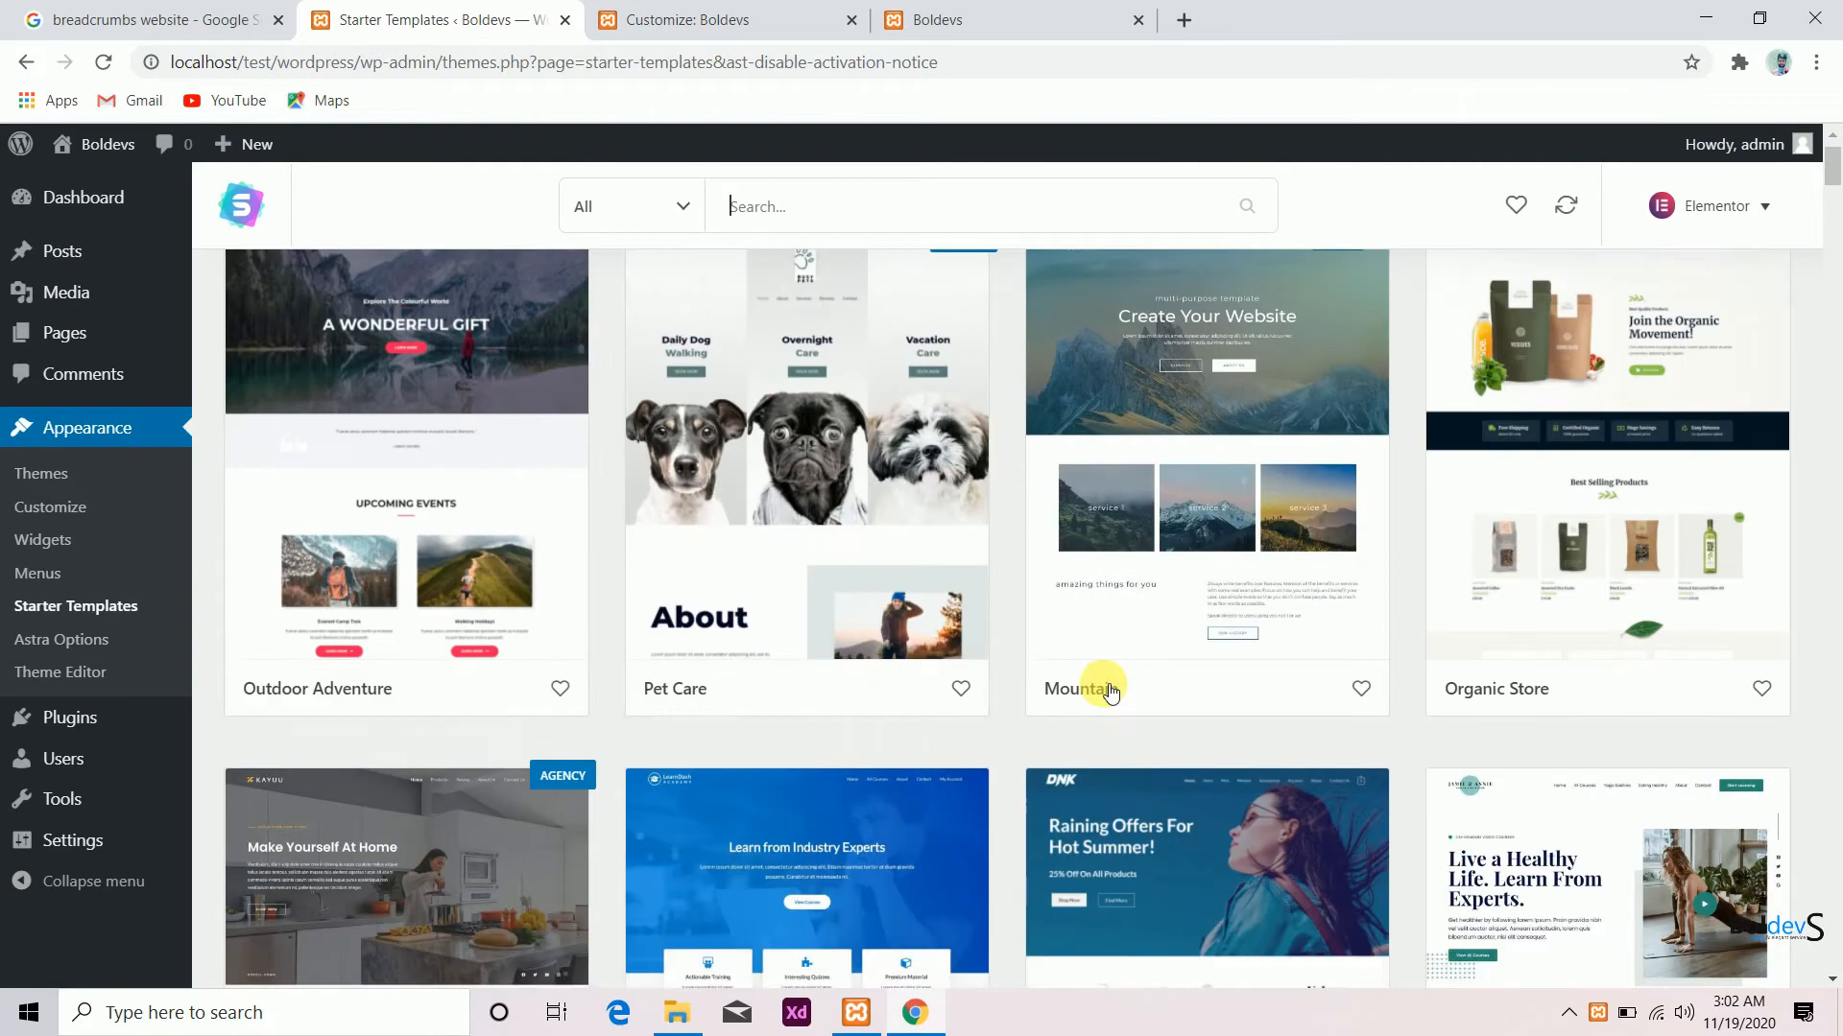
scroll(1109, 691, up, 8)
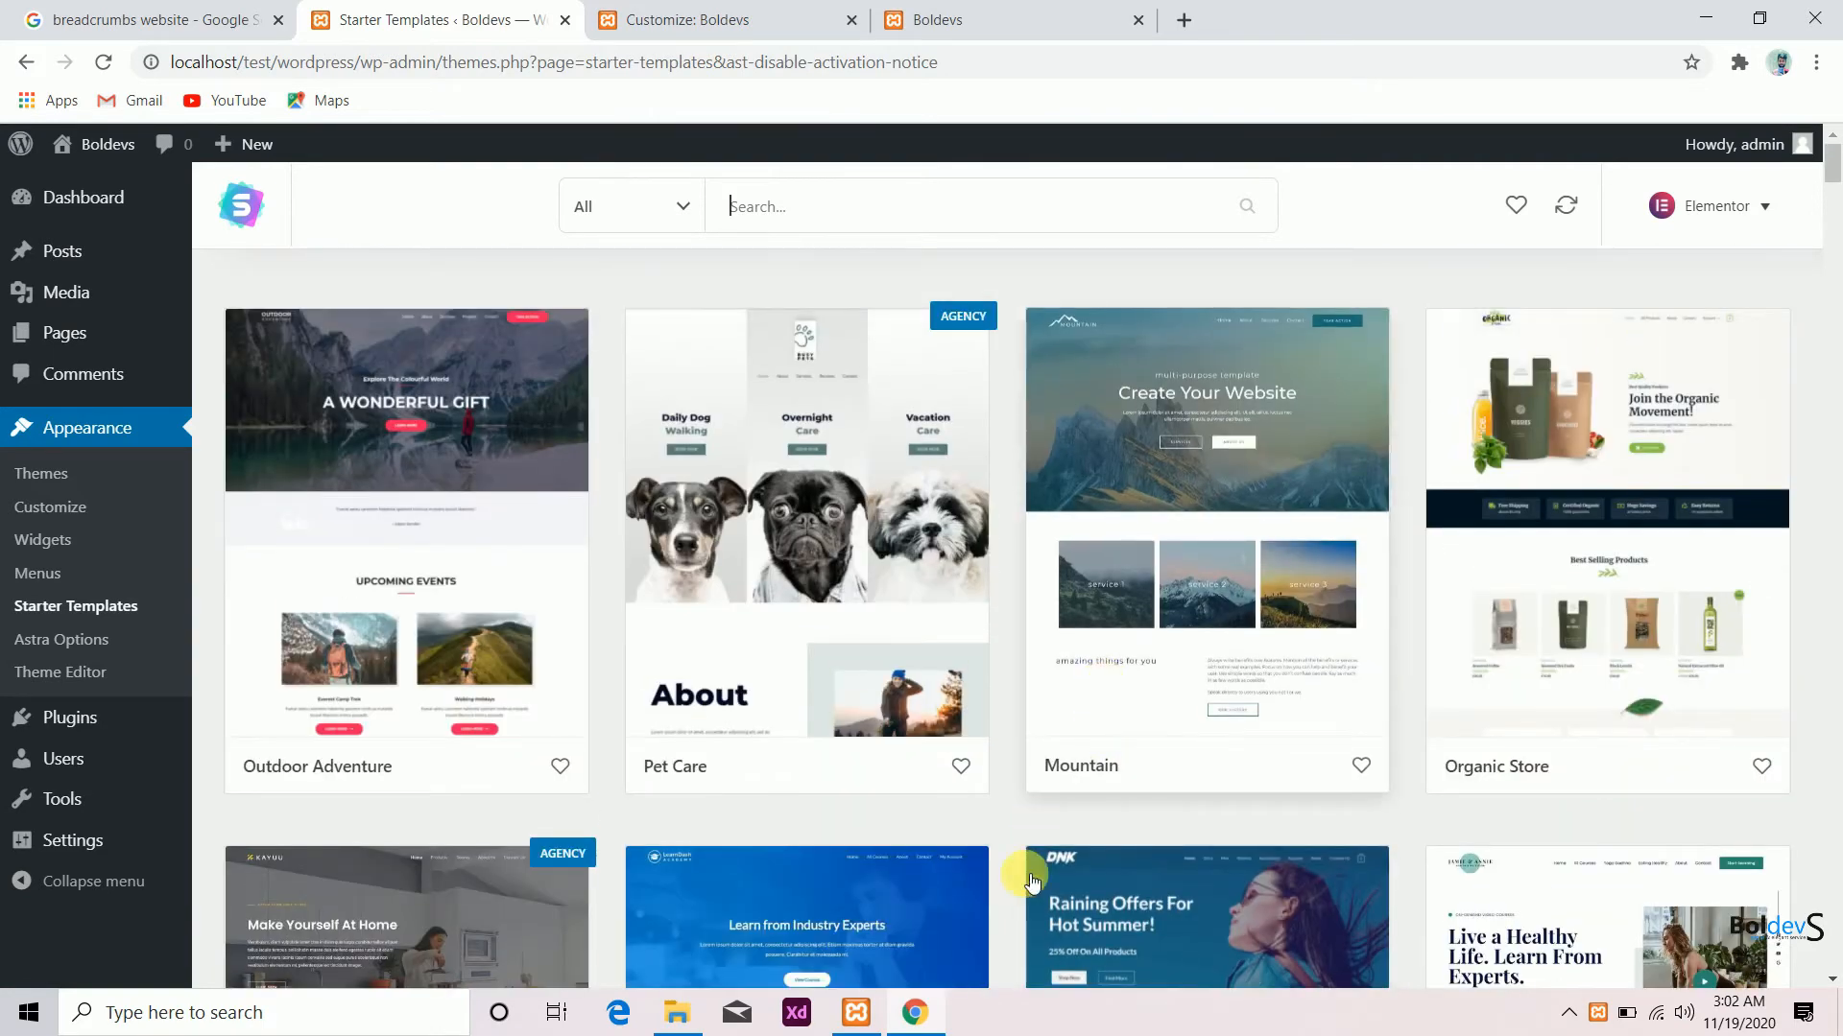
scroll(1024, 900, down, 8)
scroll(1024, 895, down, 15)
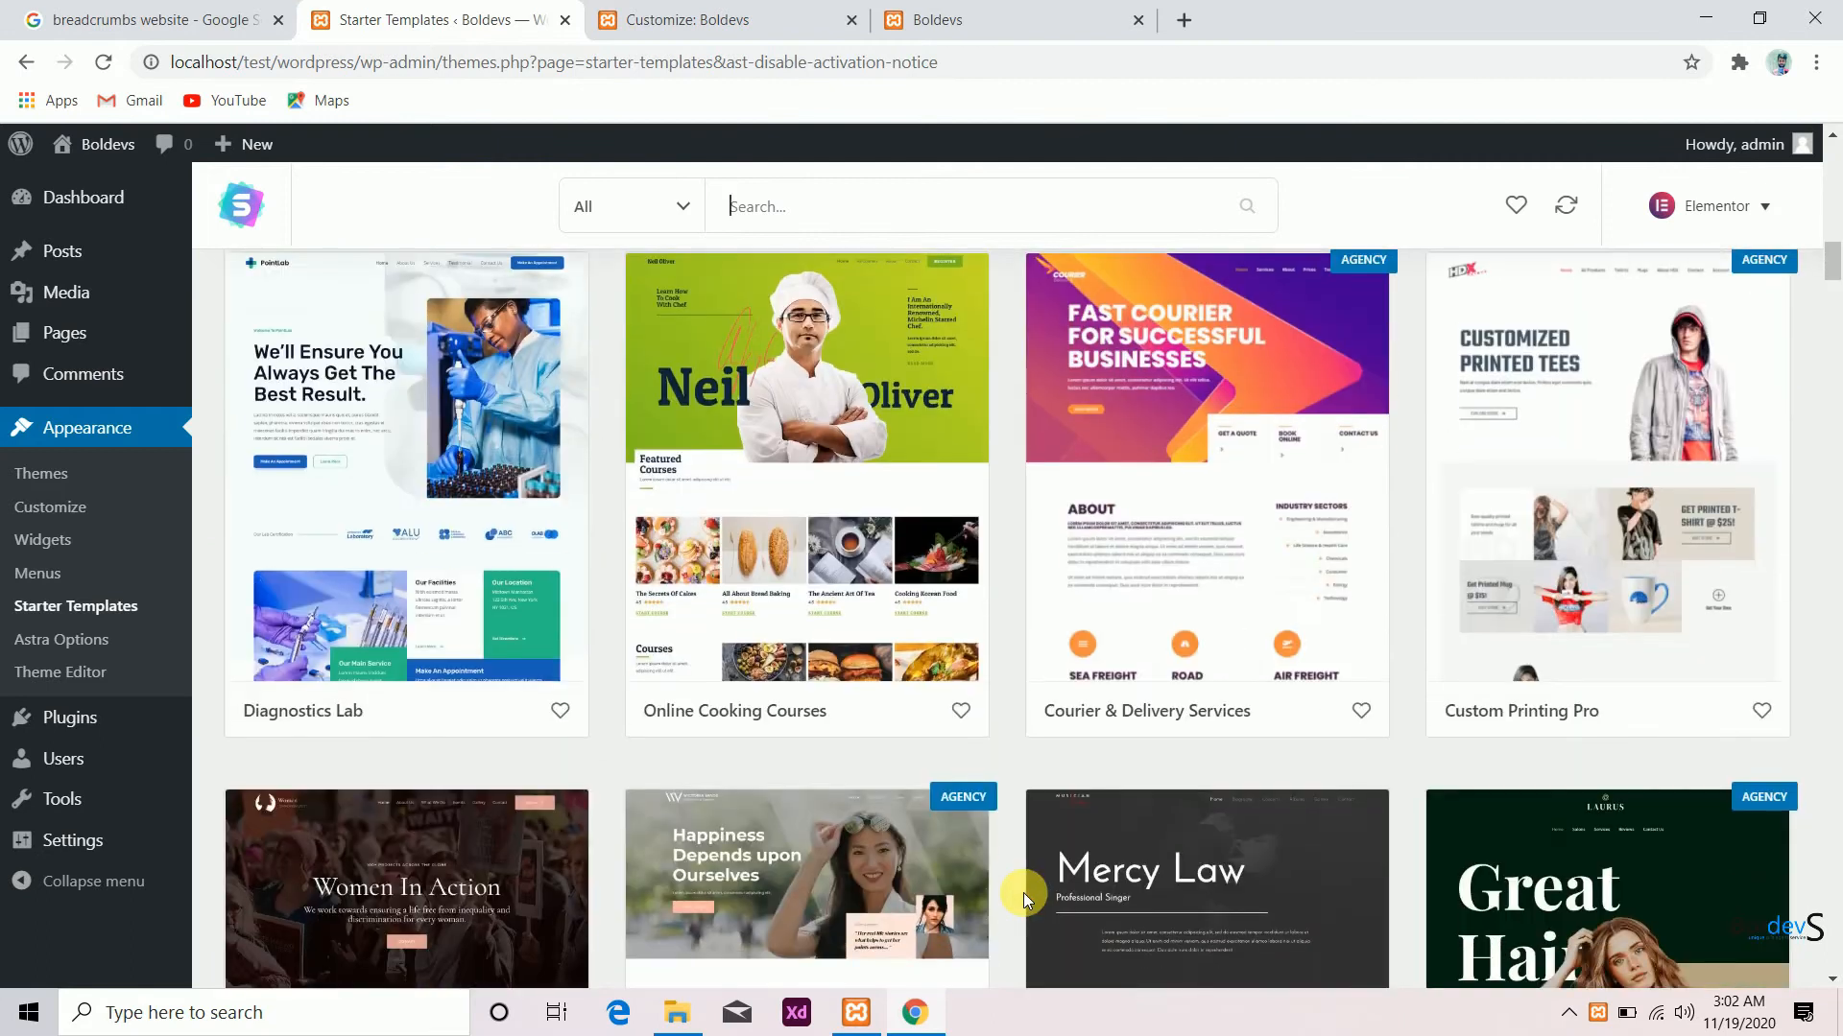
scroll(1023, 895, up, 15)
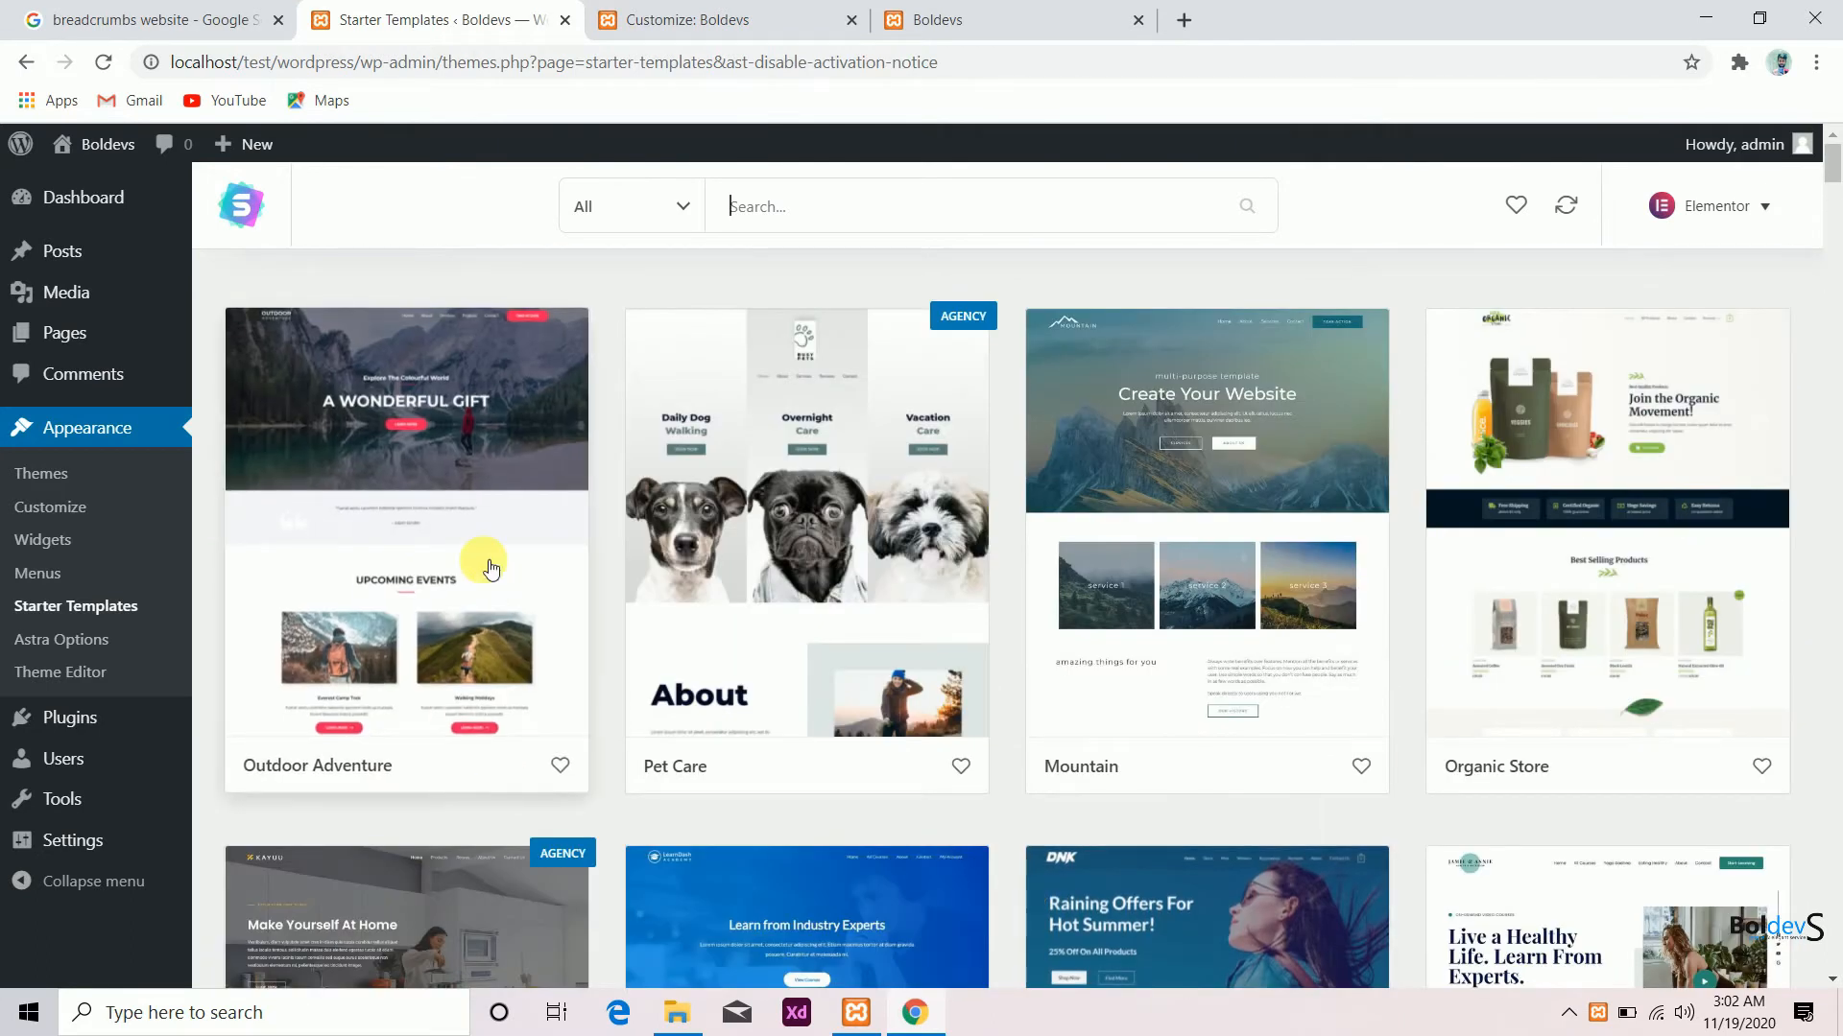
Import the complete Outdoor Adventure site with Delete Previously Imported Site enabled
click(489, 568)
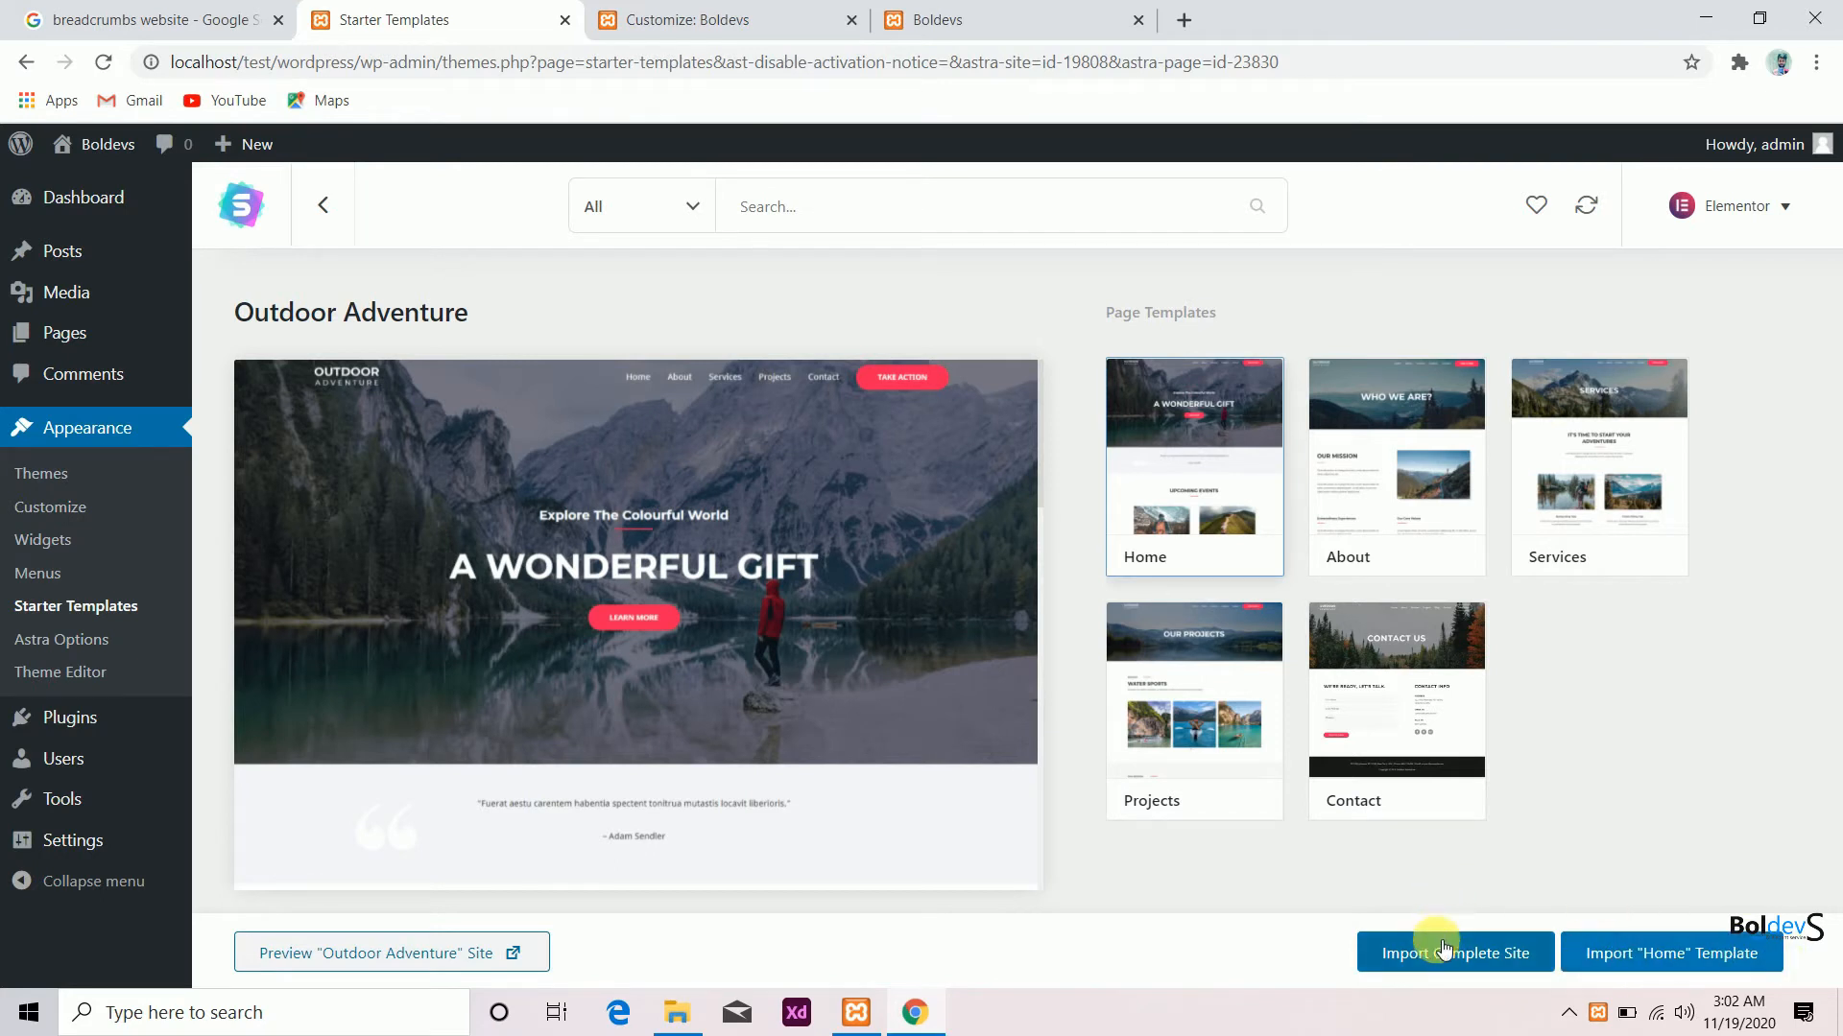
click(1436, 942)
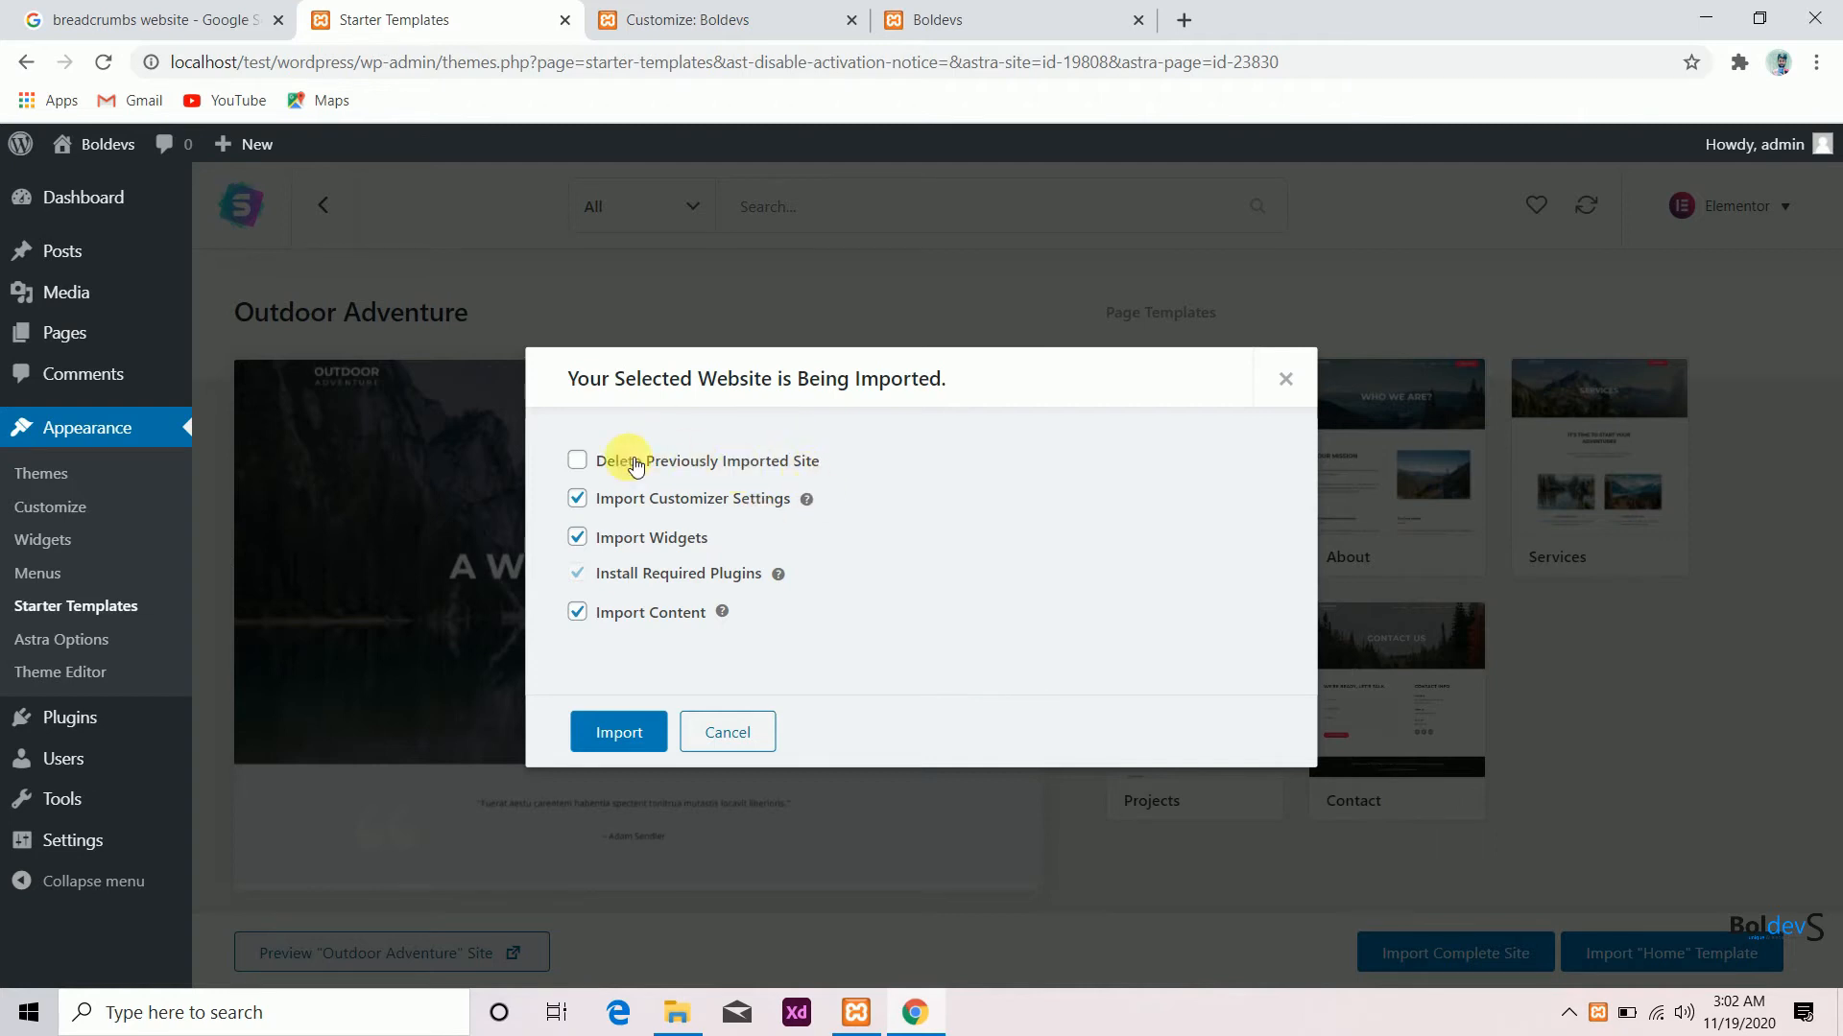
click(577, 461)
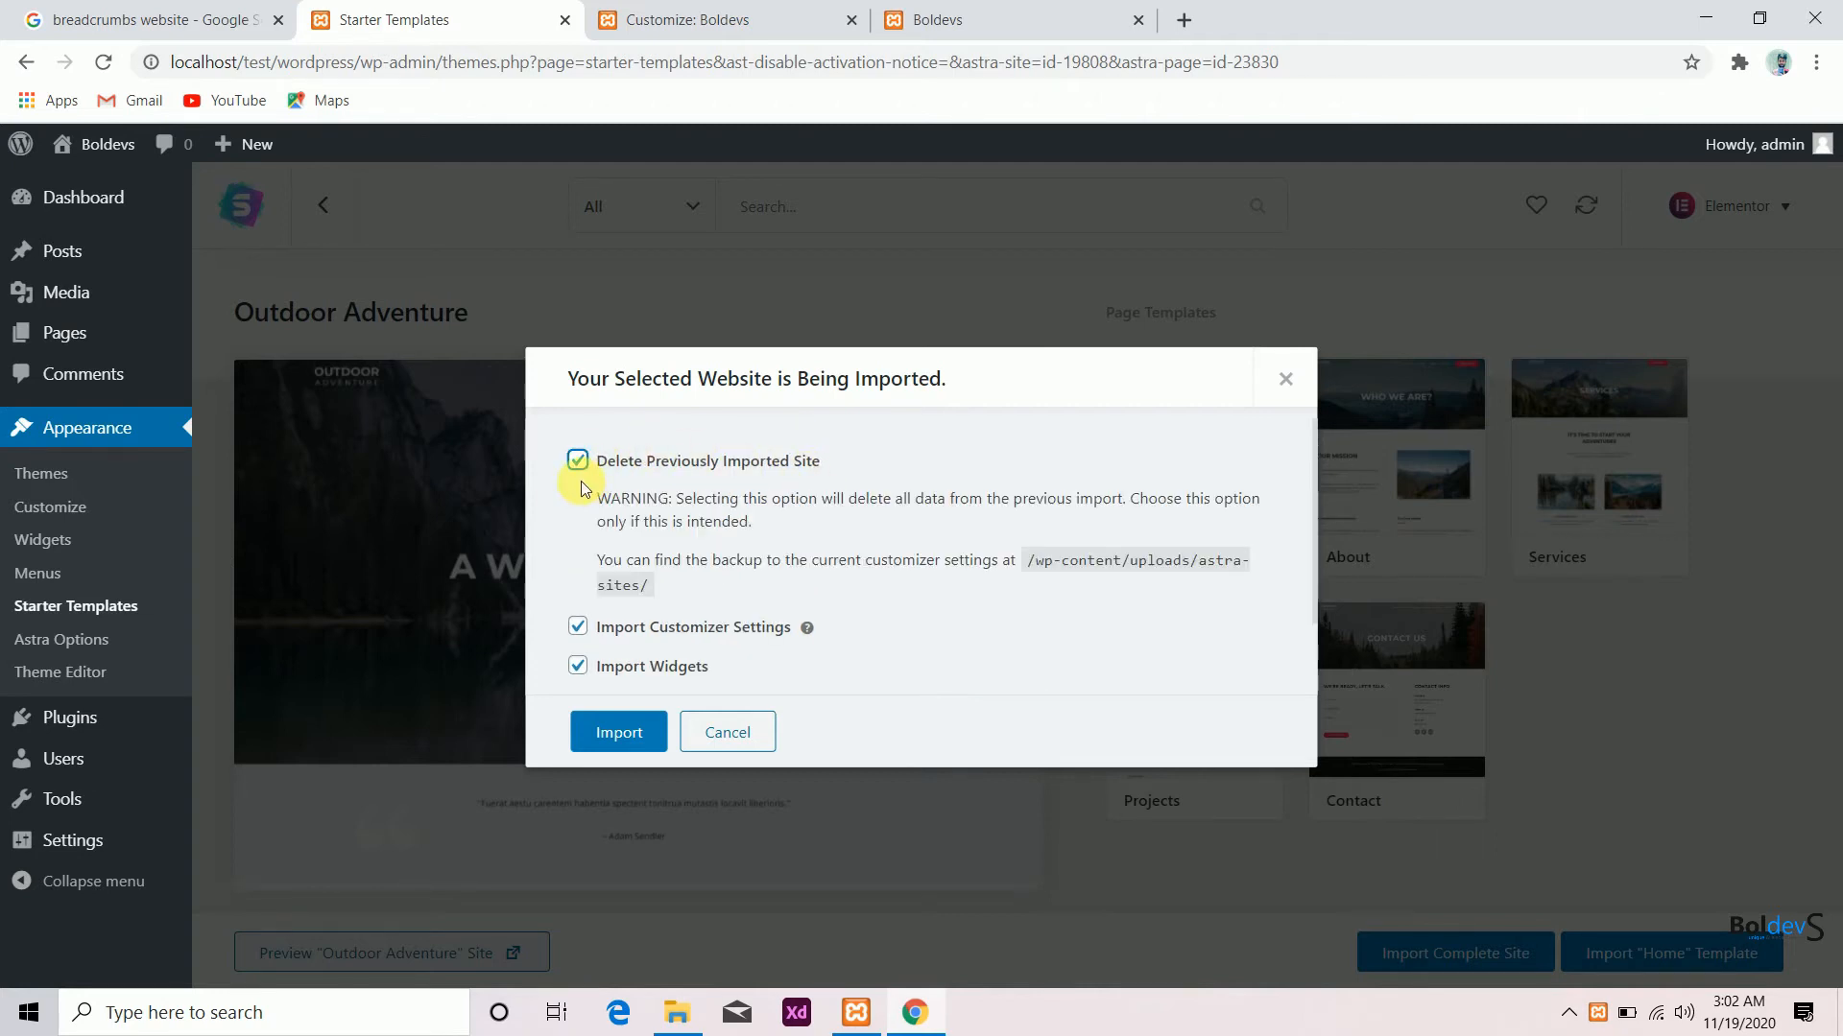
click(638, 737)
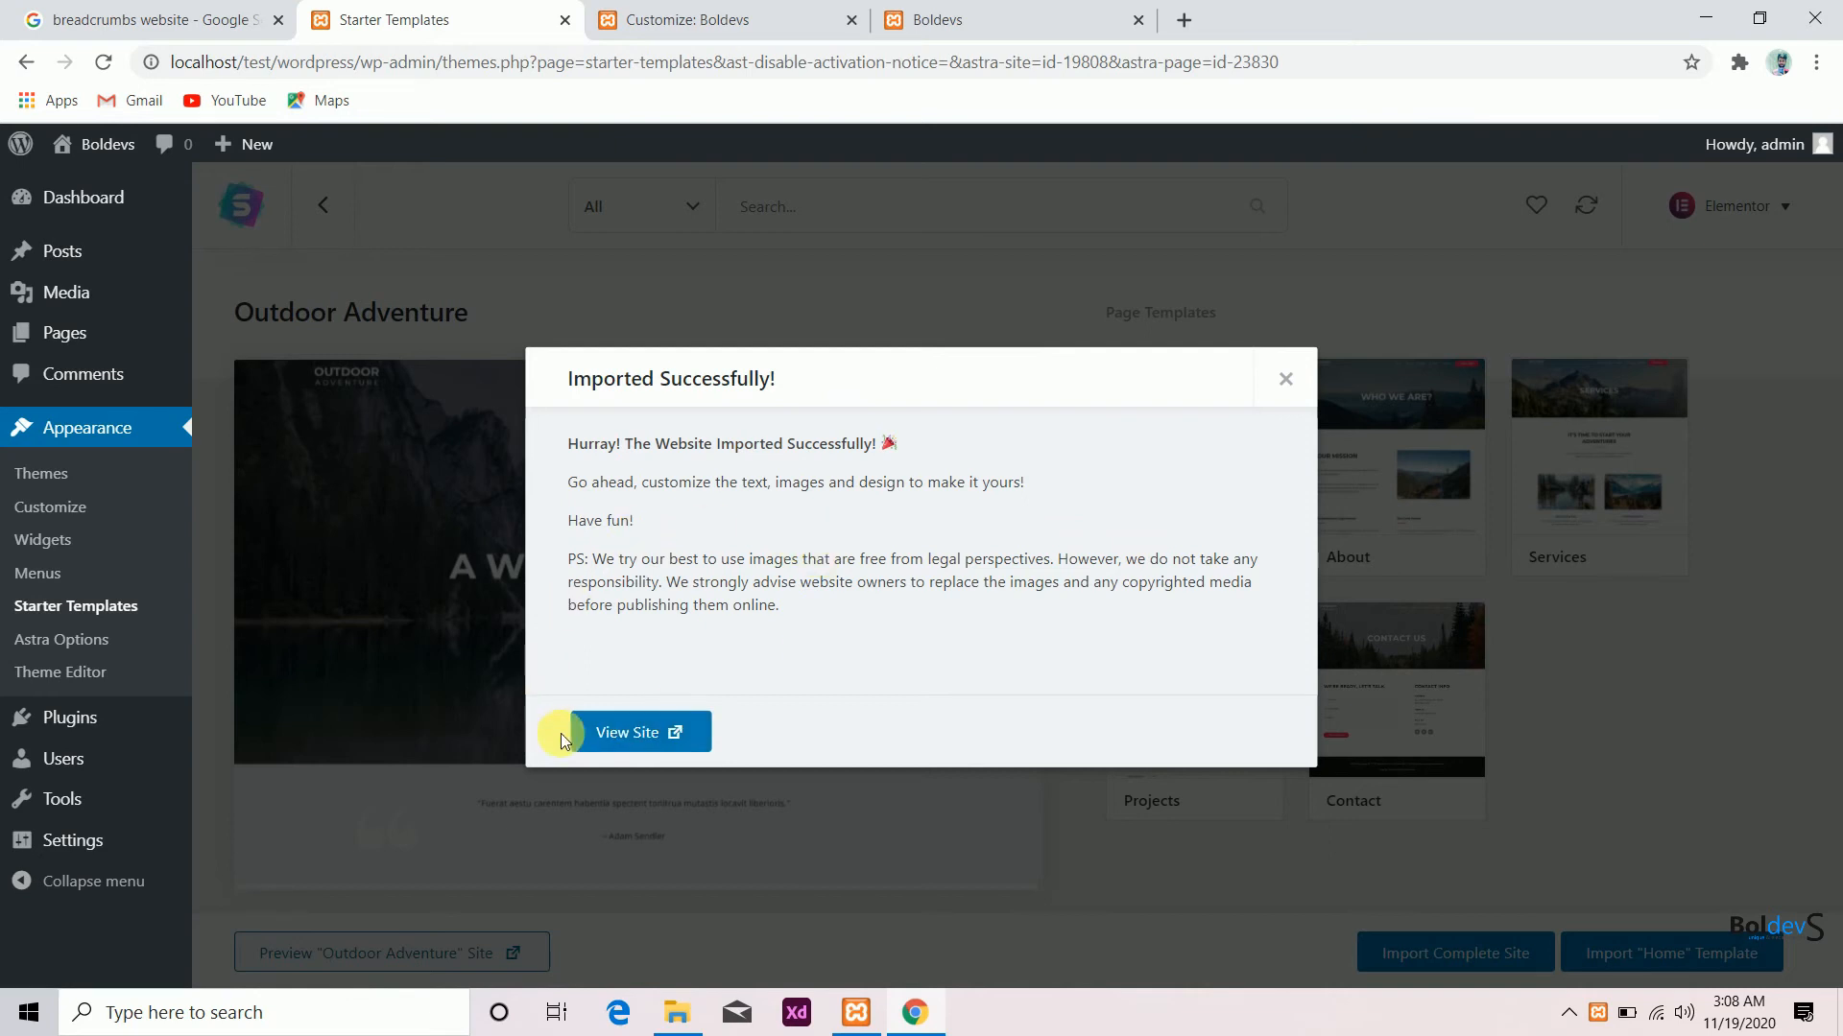
View the imported site and look over its home page from the header down to the footer
click(595, 735)
scroll(871, 452, down, 15)
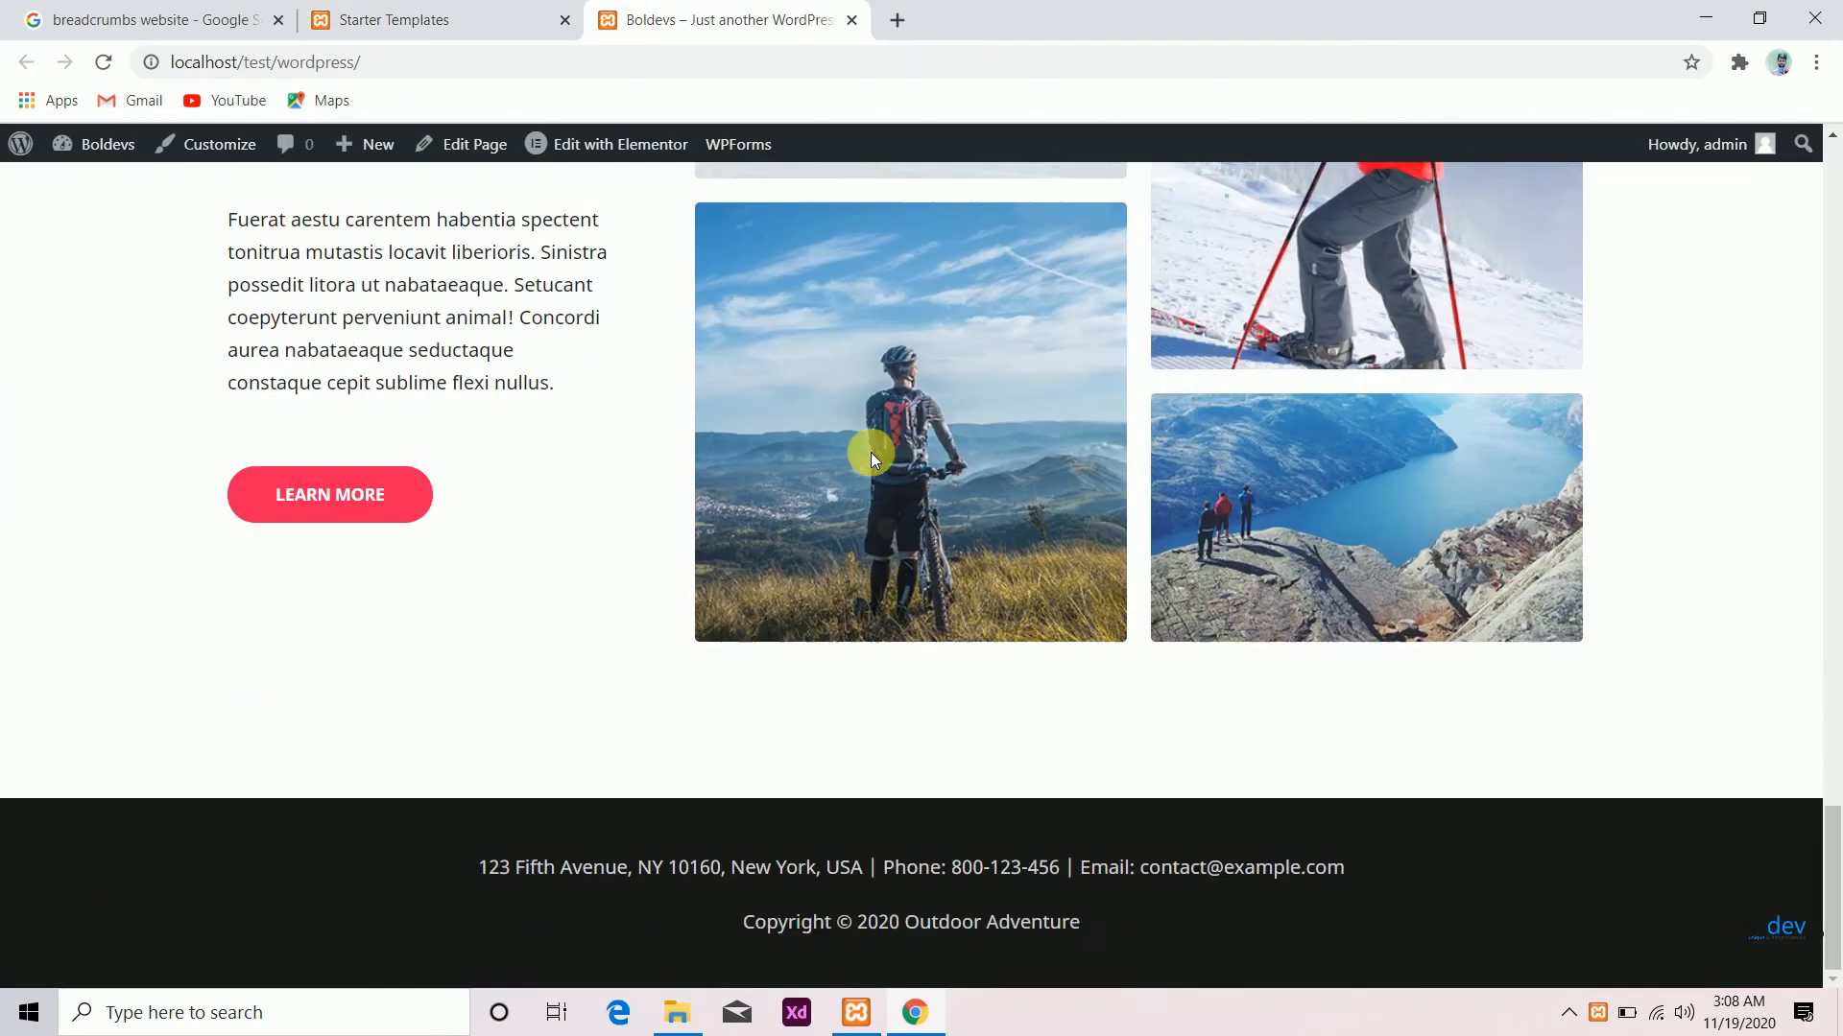
scroll(872, 452, up, 12)
scroll(871, 452, up, 5)
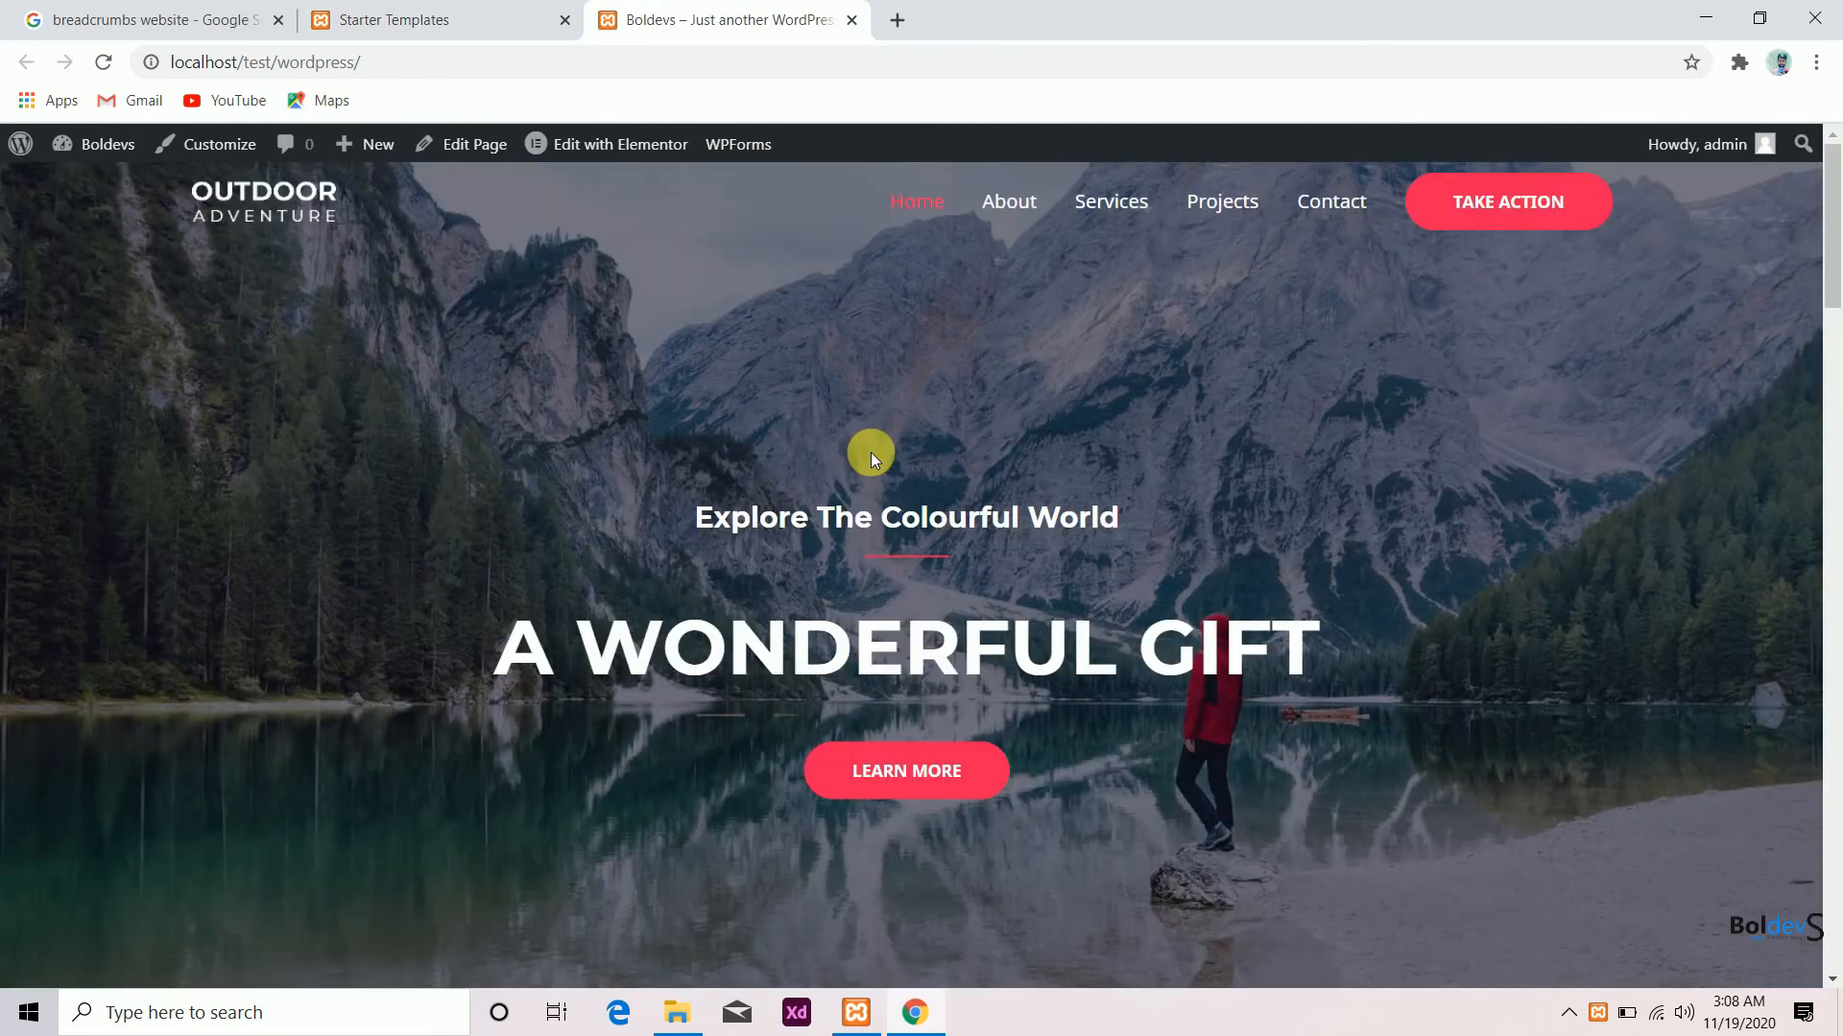
scroll(871, 452, down, 10)
scroll(871, 452, down, 8)
scroll(872, 452, up, 15)
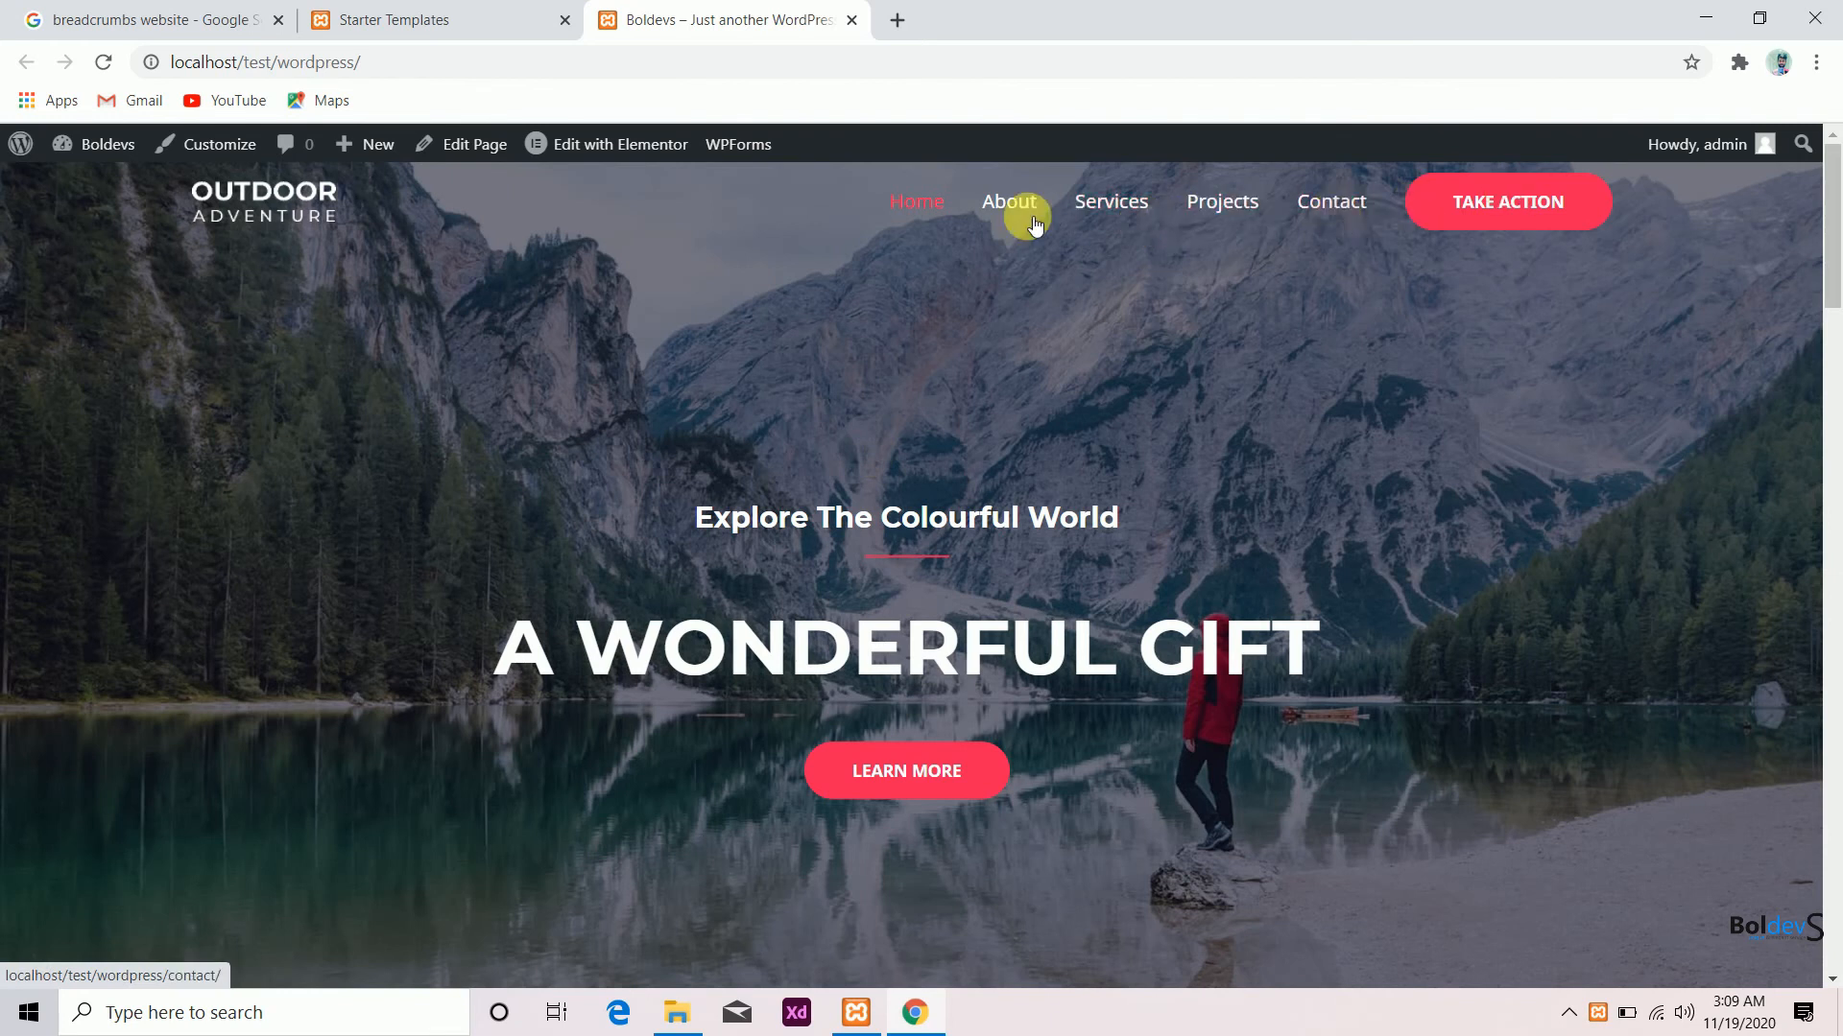
scroll(973, 647, down, 3)
scroll(973, 647, down, 20)
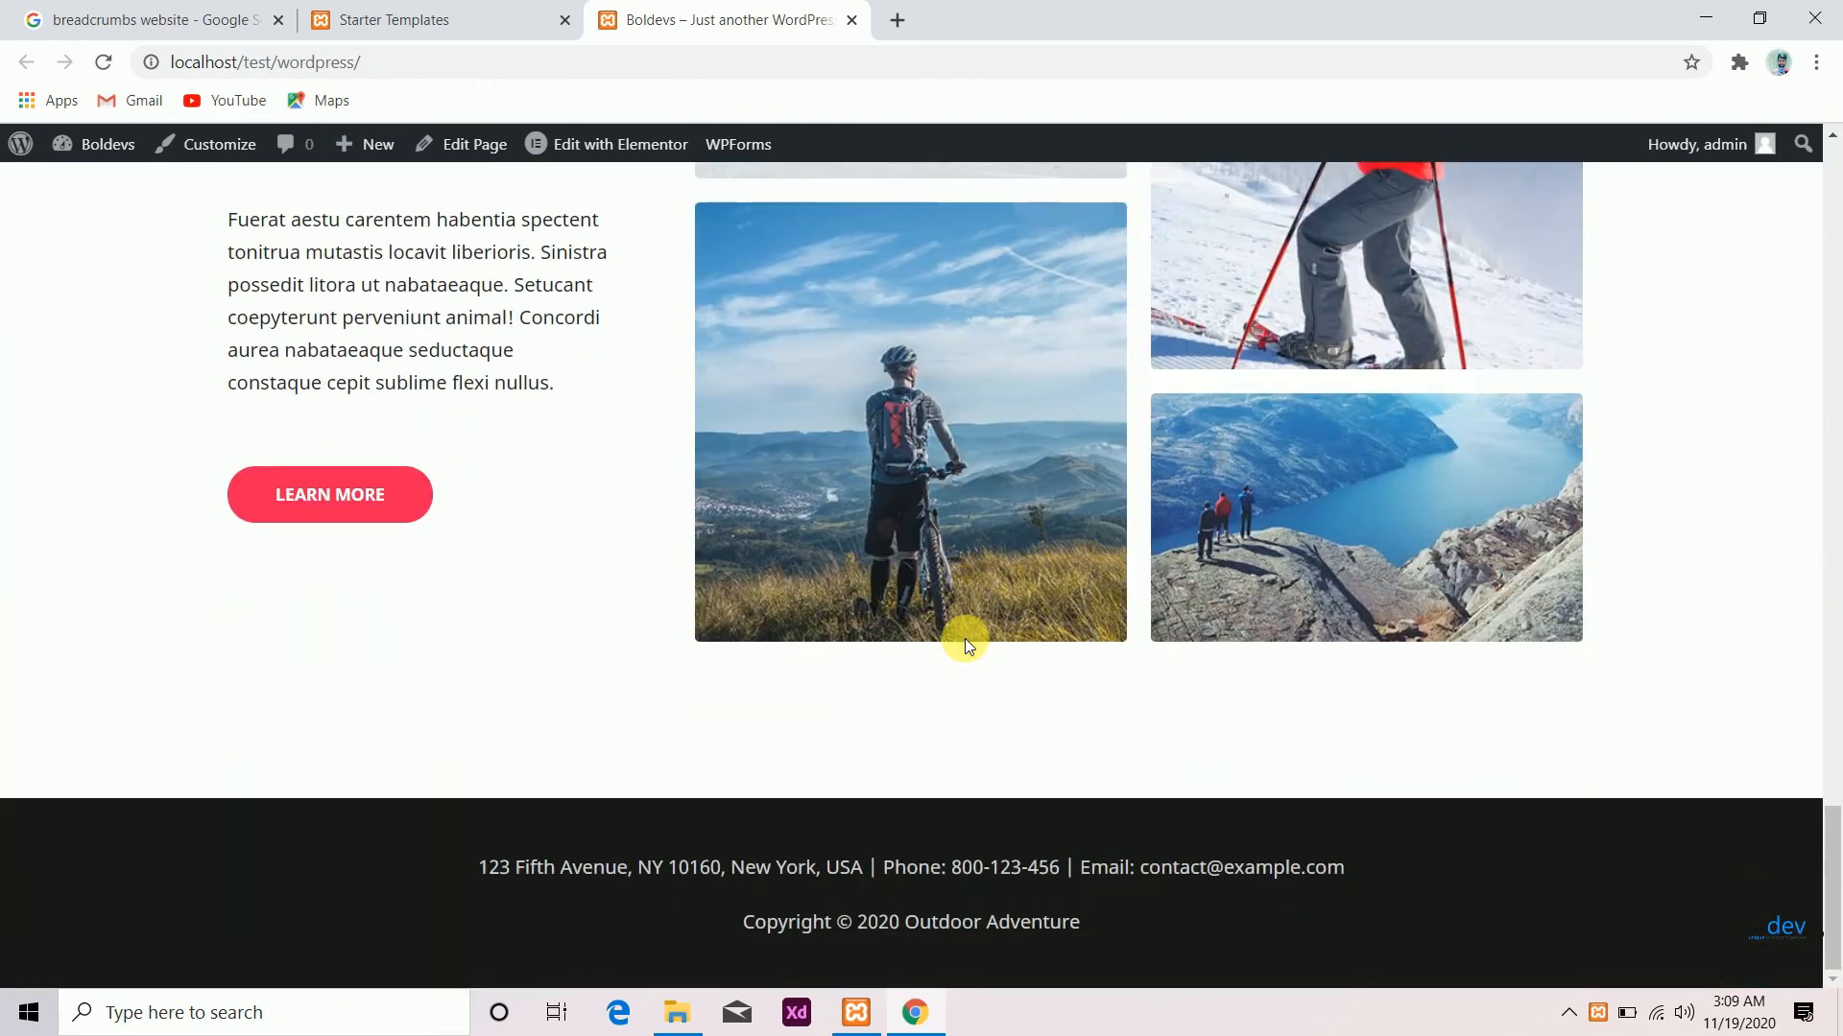
scroll(965, 637, up, 20)
Open the imported site's About page, and open its Services and Projects pages in separate browser tabs
click(1025, 208)
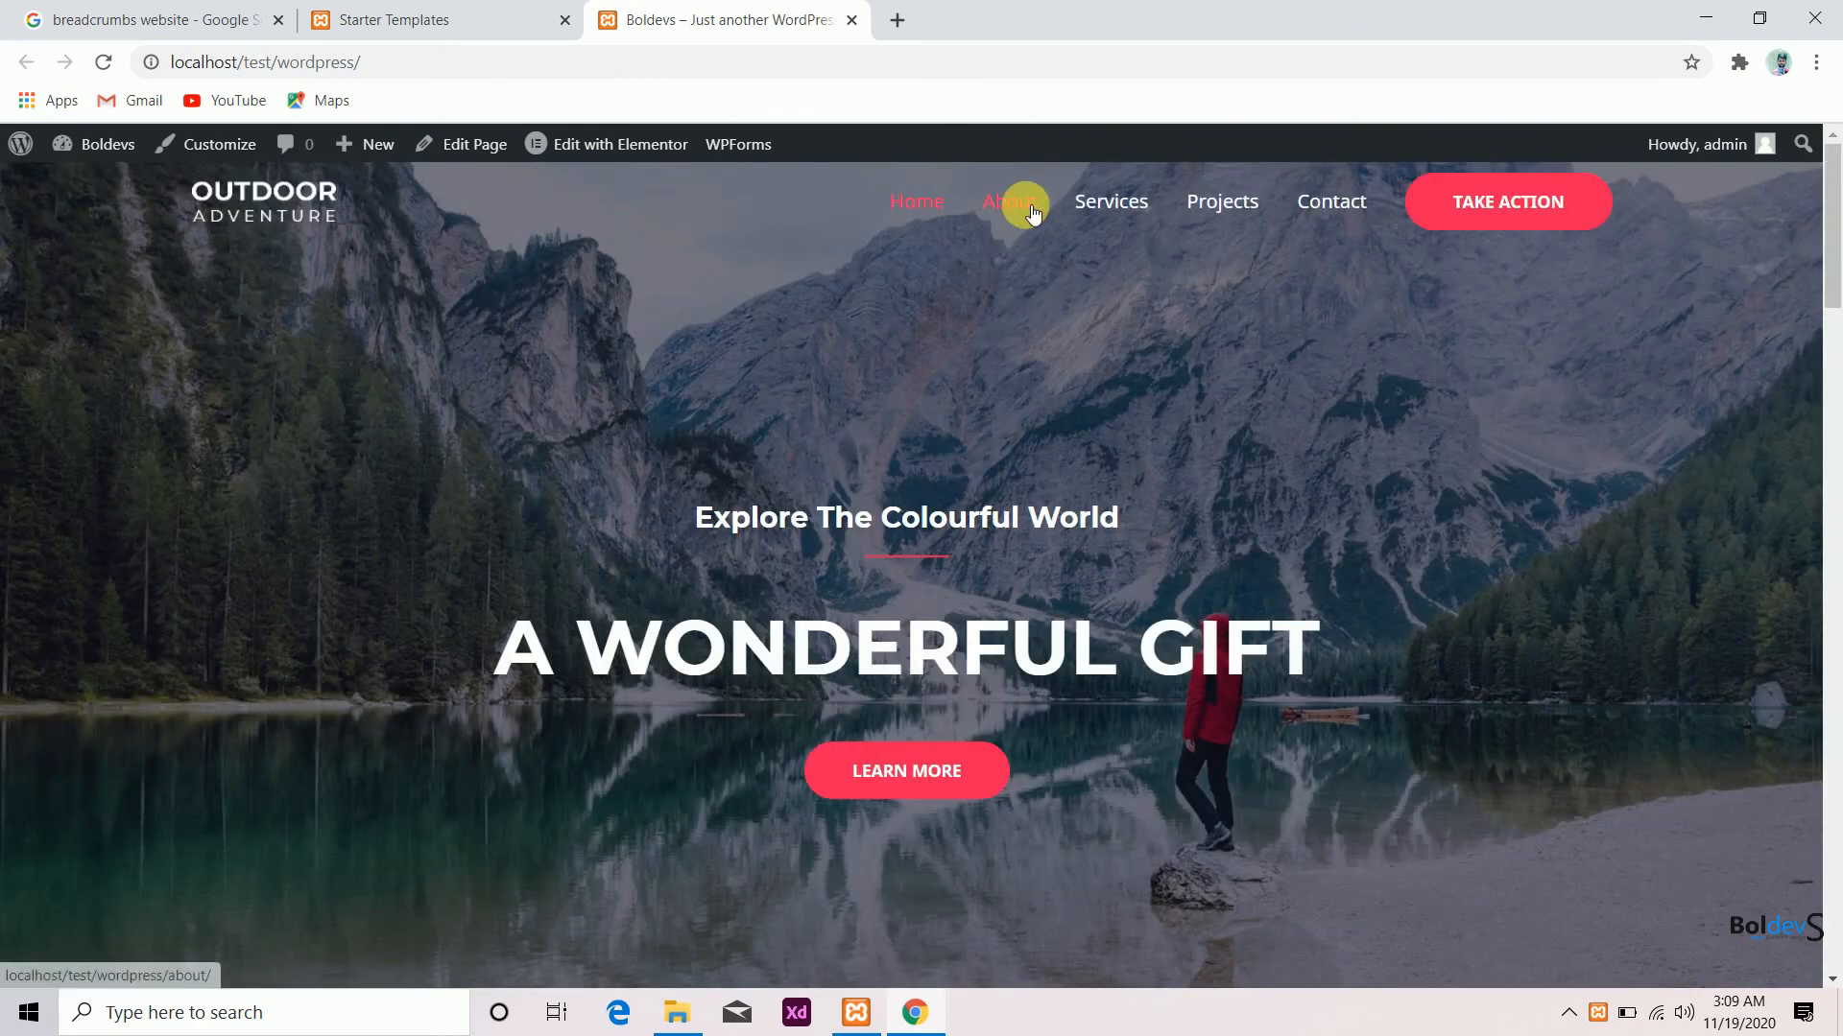
right_click(1119, 201)
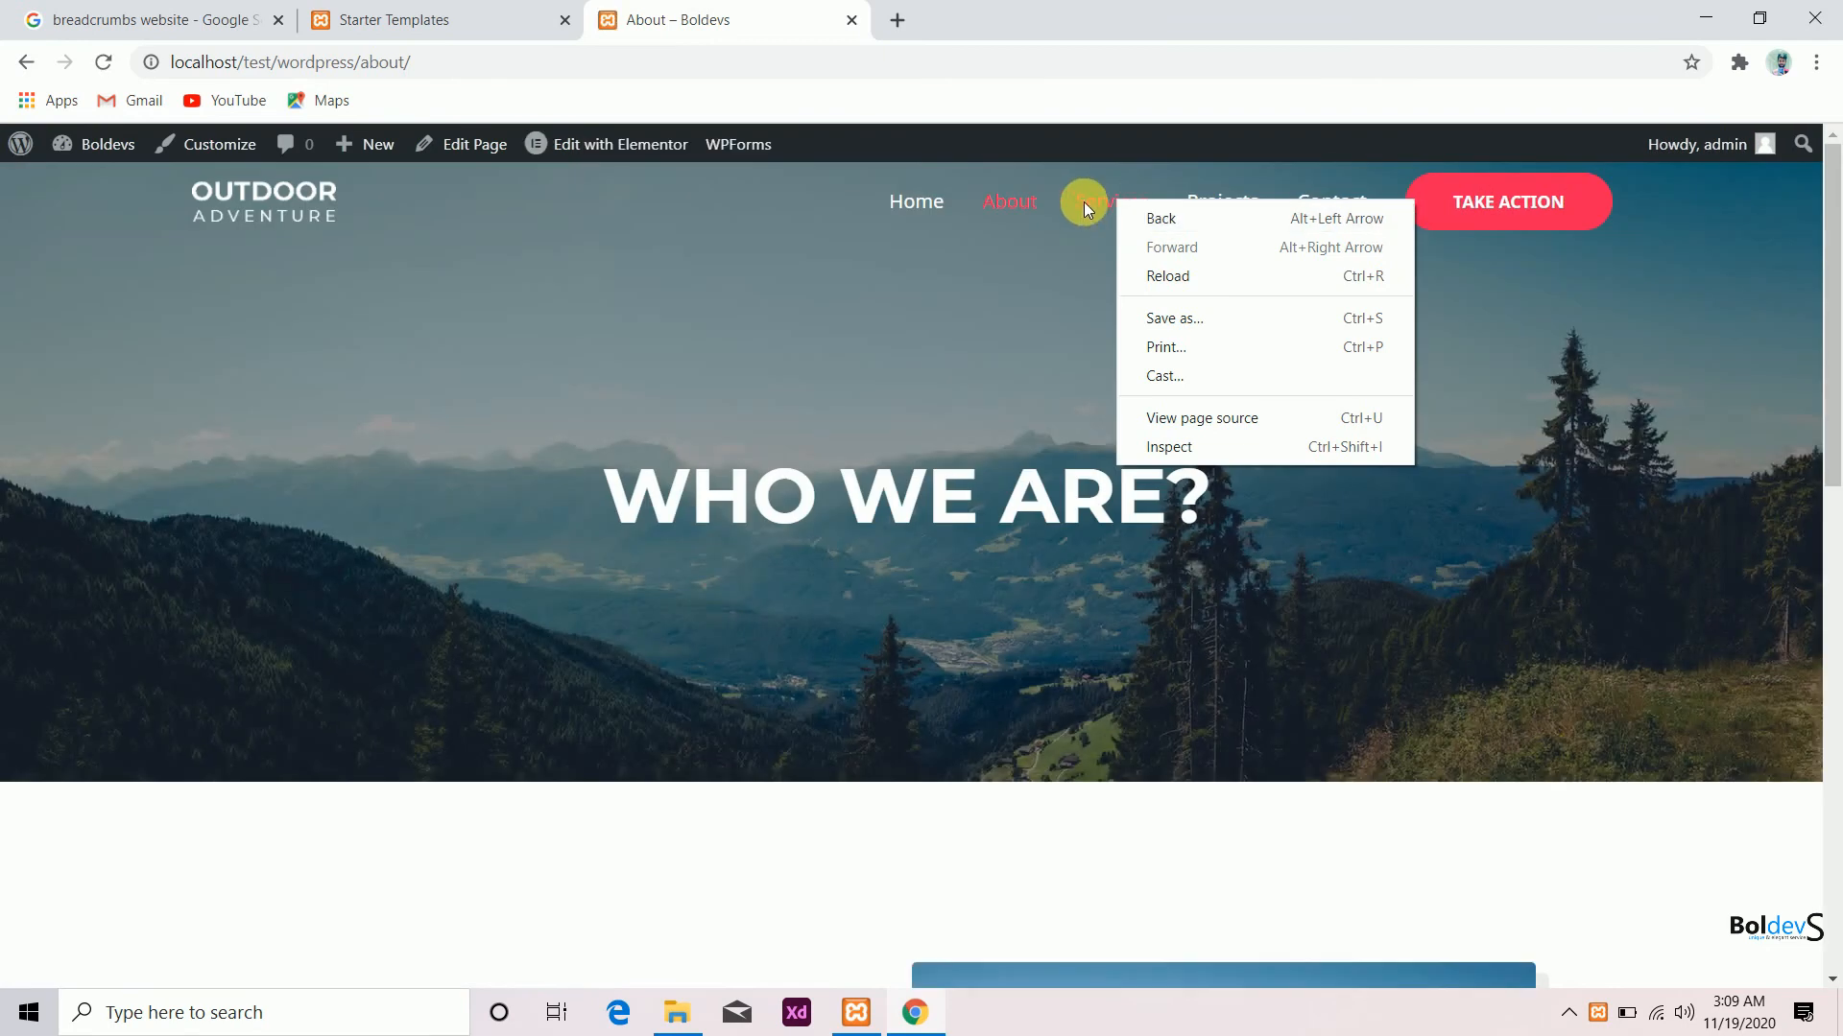
click(1110, 13)
right_click(1140, 199)
click(1181, 216)
right_click(1220, 198)
click(1252, 214)
Look through the content of the imported Services and Projects pages
click(1018, 18)
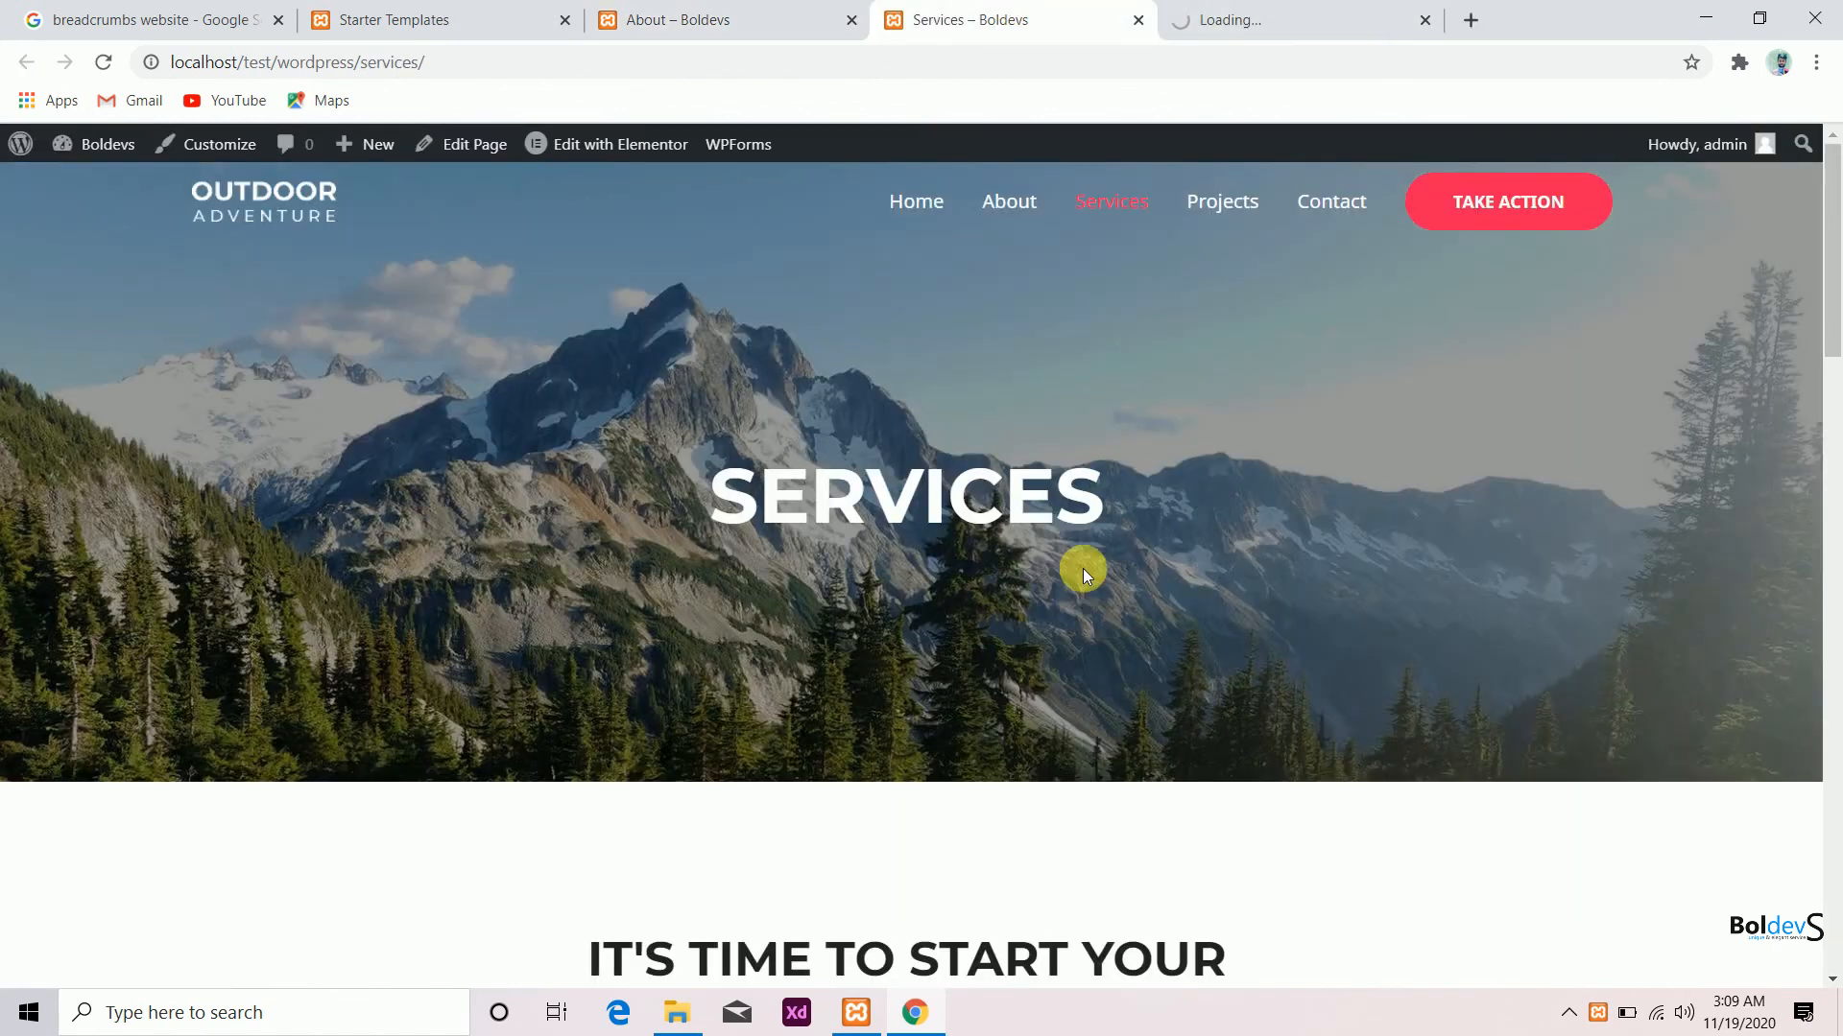
scroll(1082, 568, down, 10)
click(1214, 19)
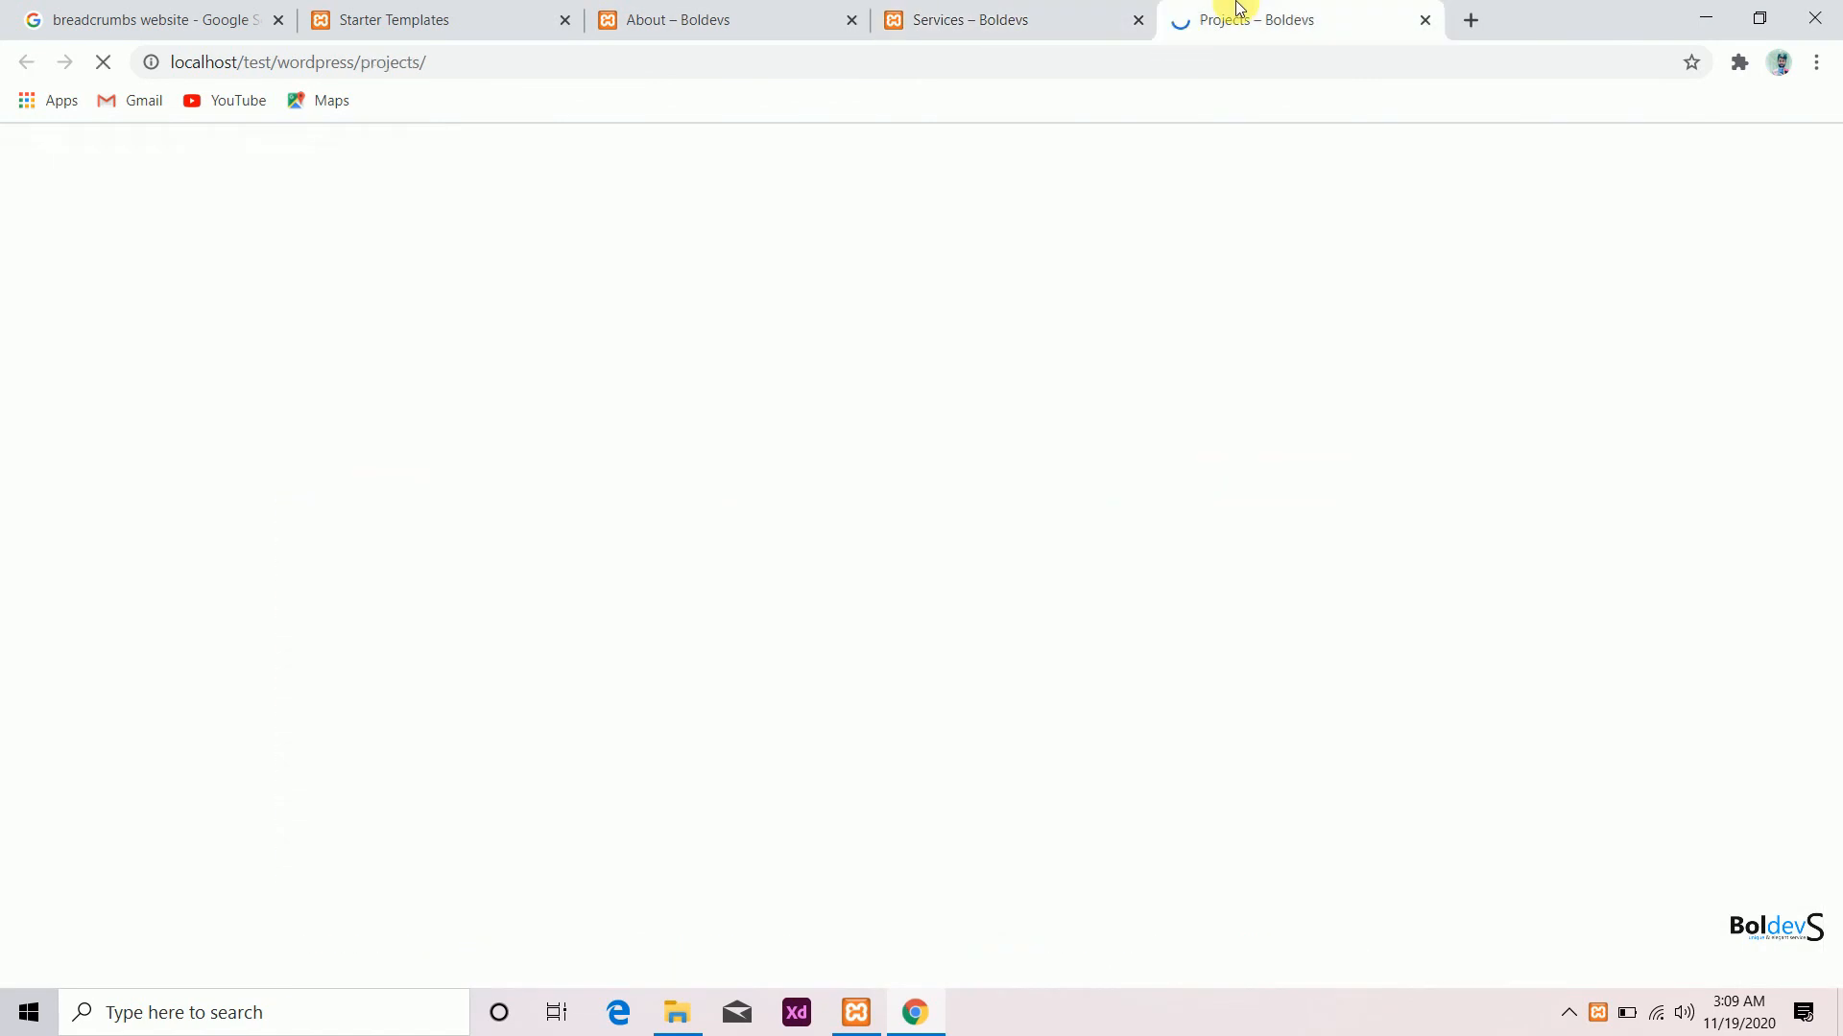
scroll(780, 499, down, 10)
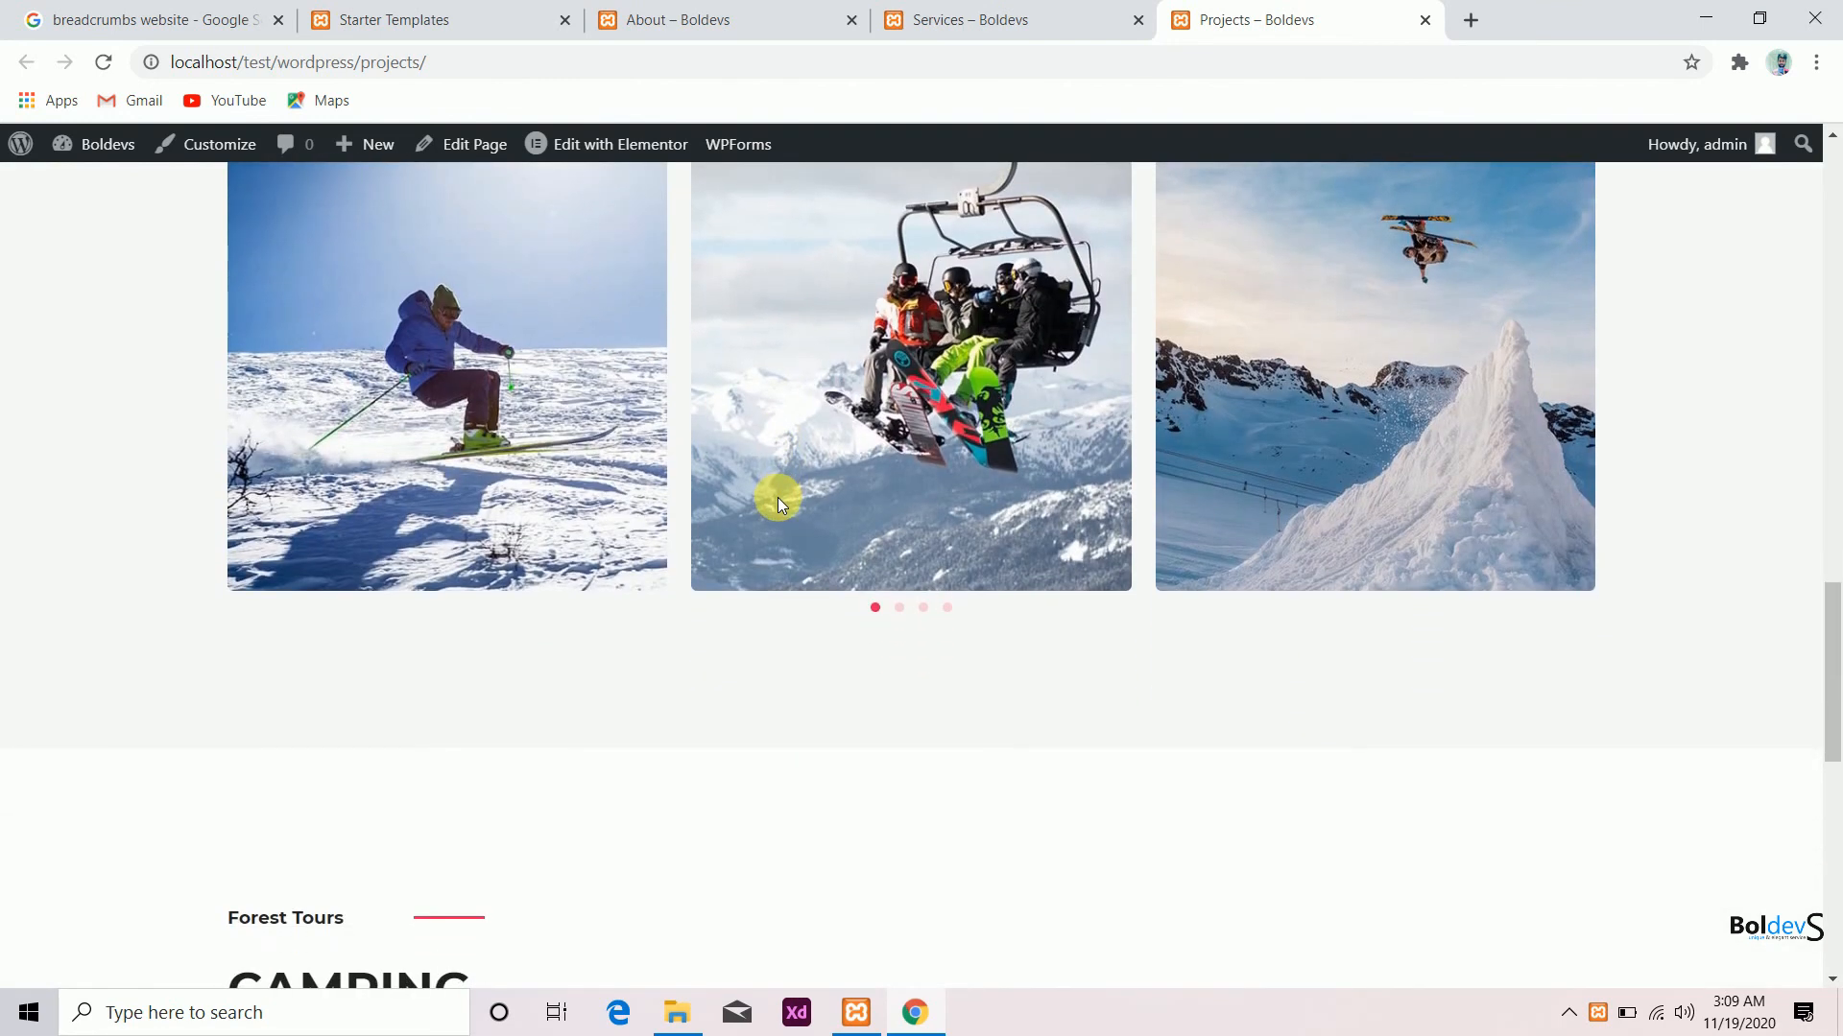
scroll(777, 497, up, 10)
scroll(777, 497, down, 10)
scroll(777, 497, up, 6)
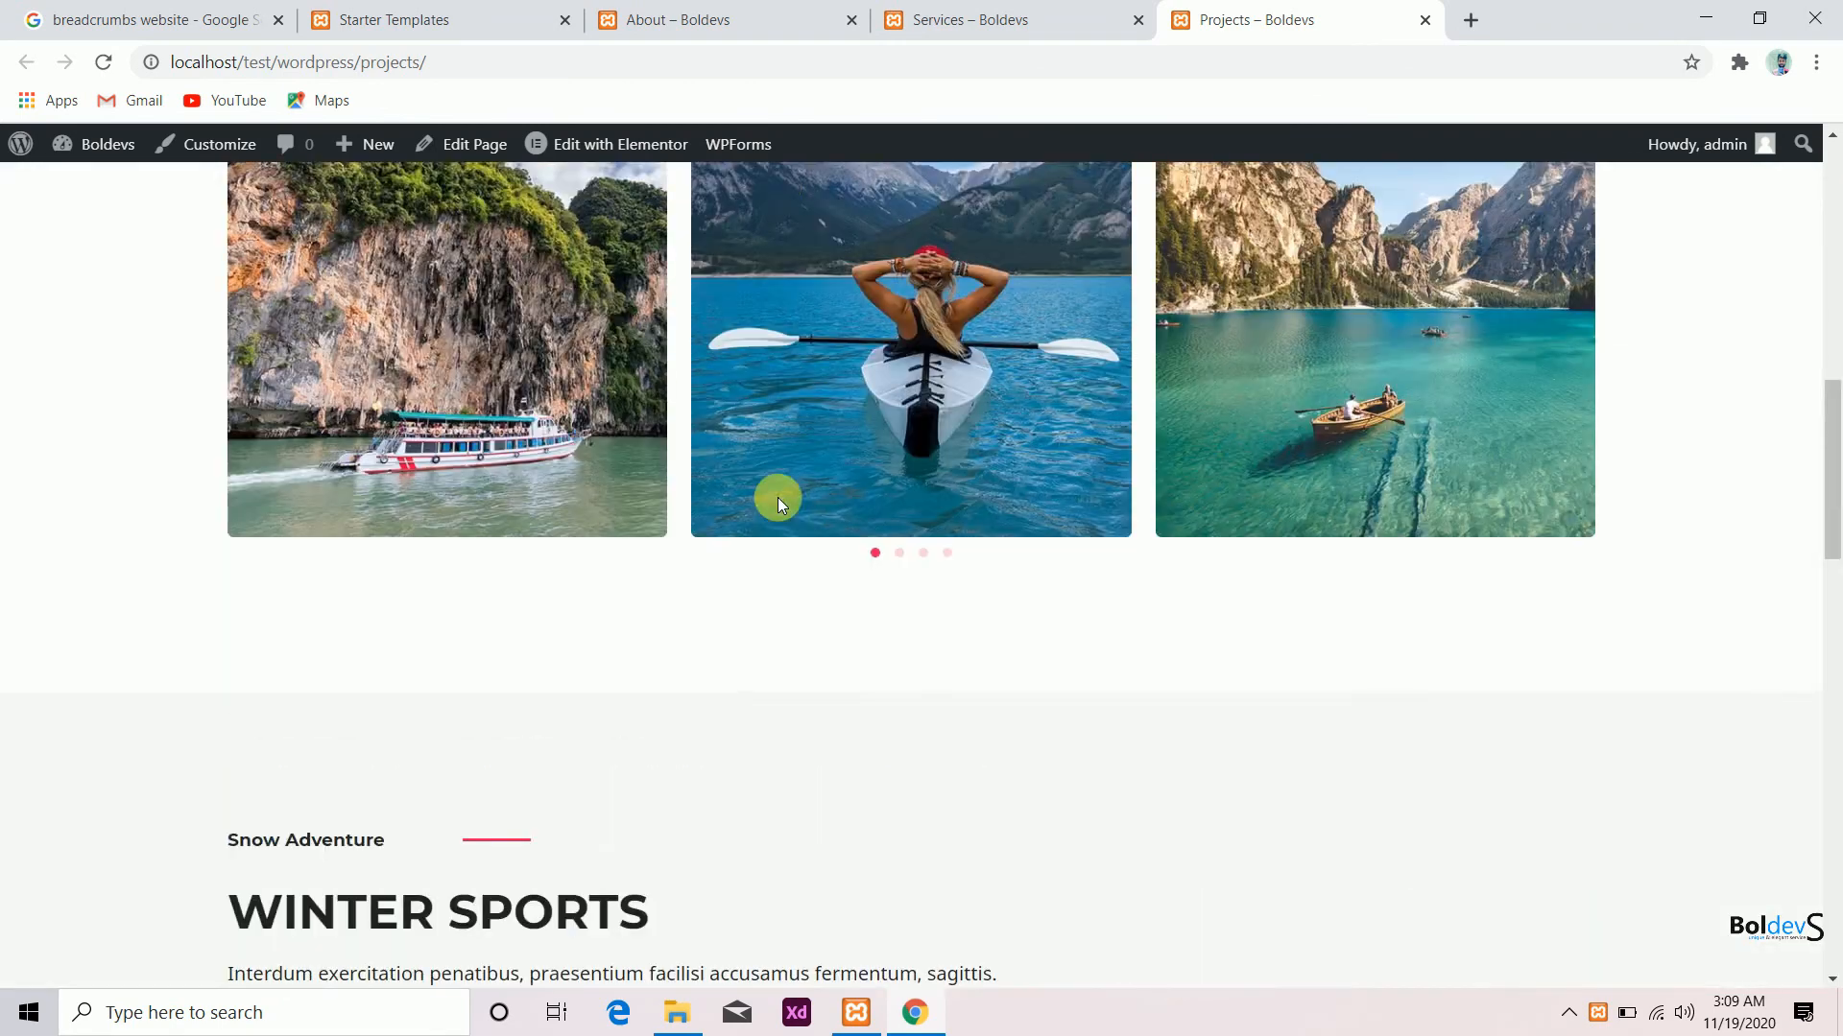
scroll(777, 497, up, 10)
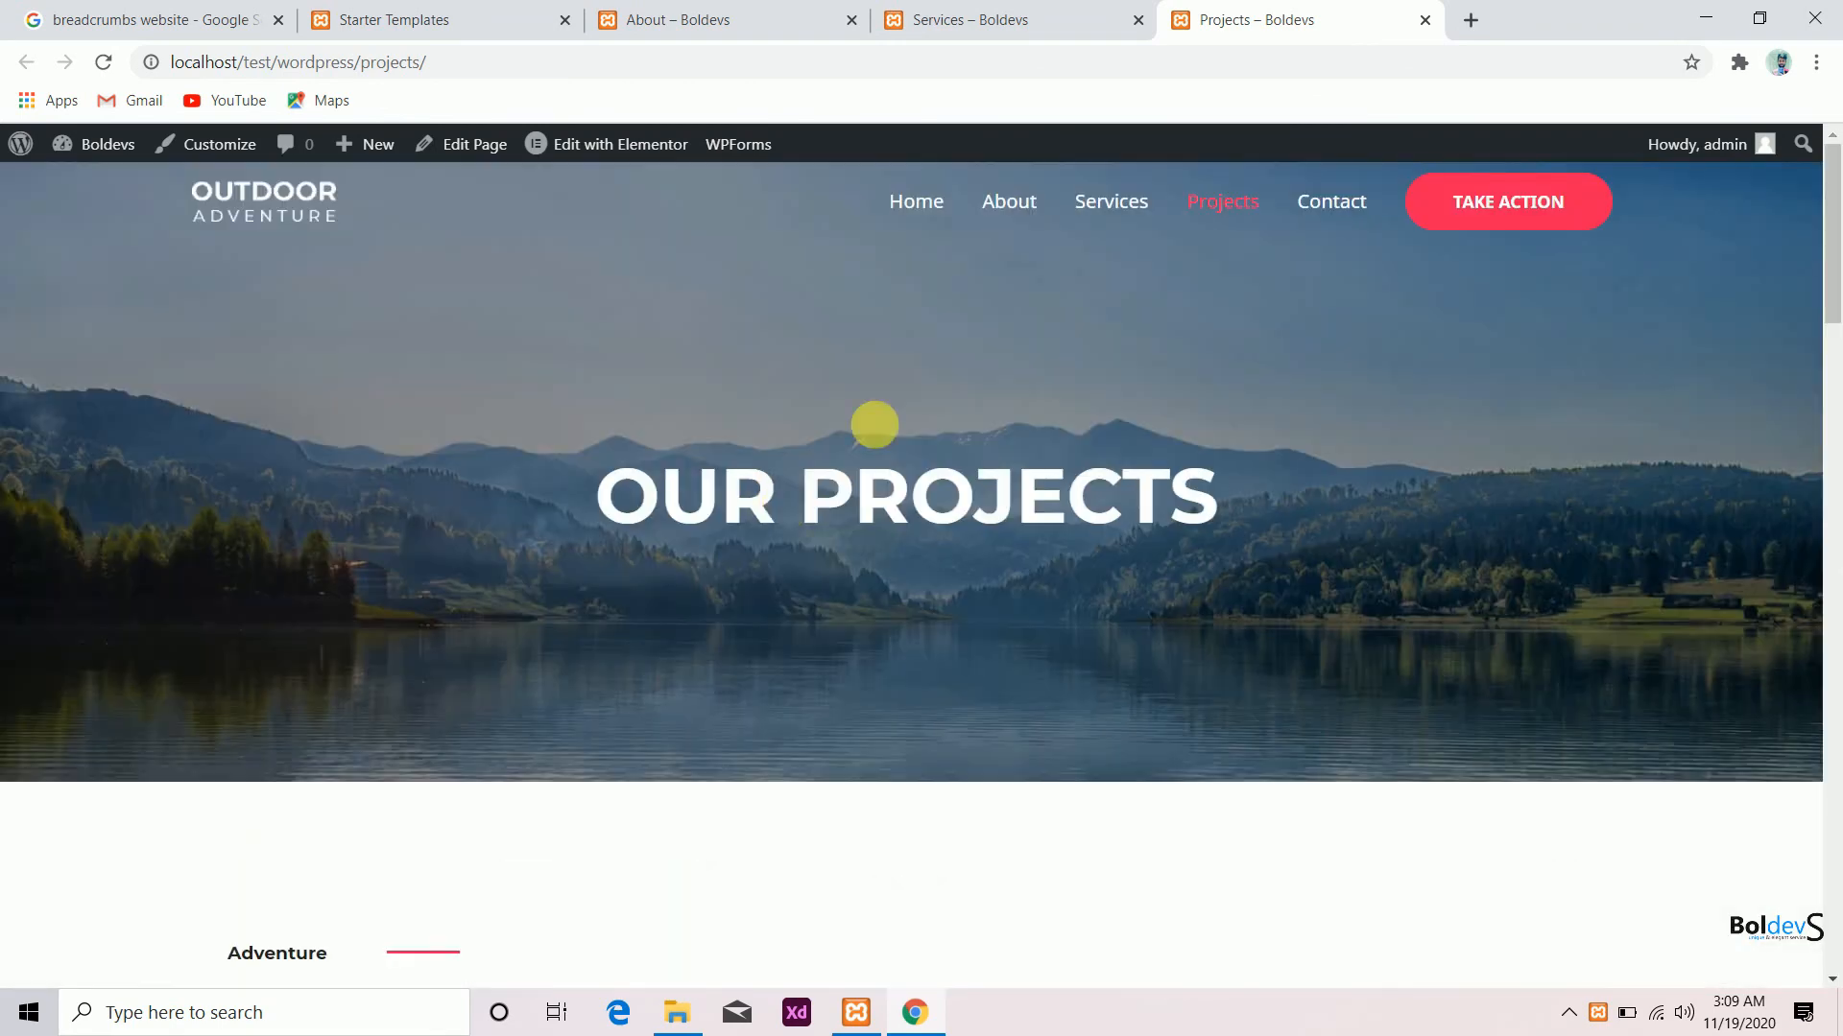